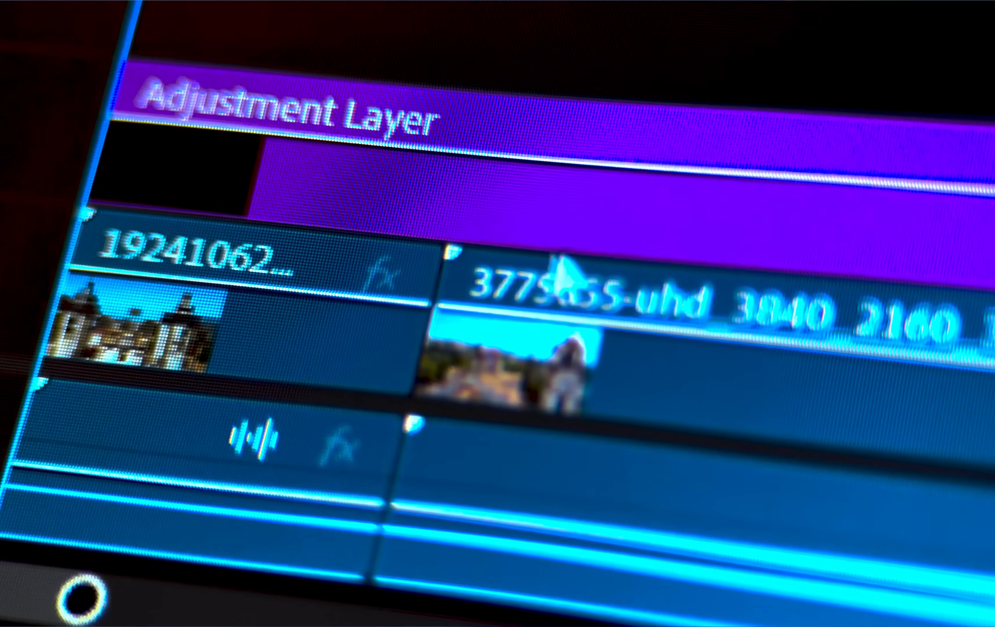
- Set the audio gain of the first clip below the adjustment layer to 5
right_click(366, 378)
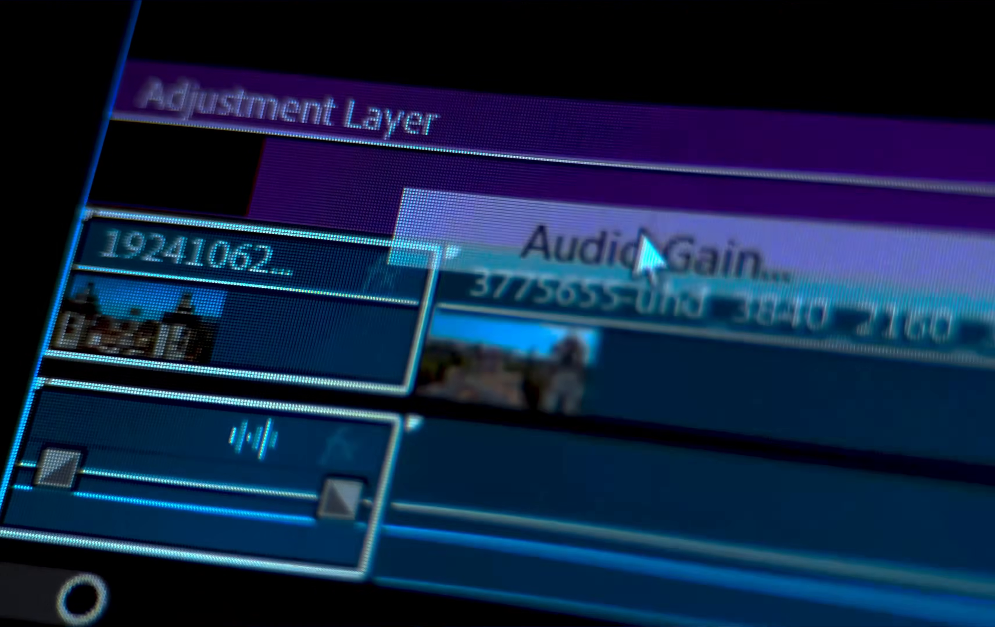
click(656, 253)
text(5)
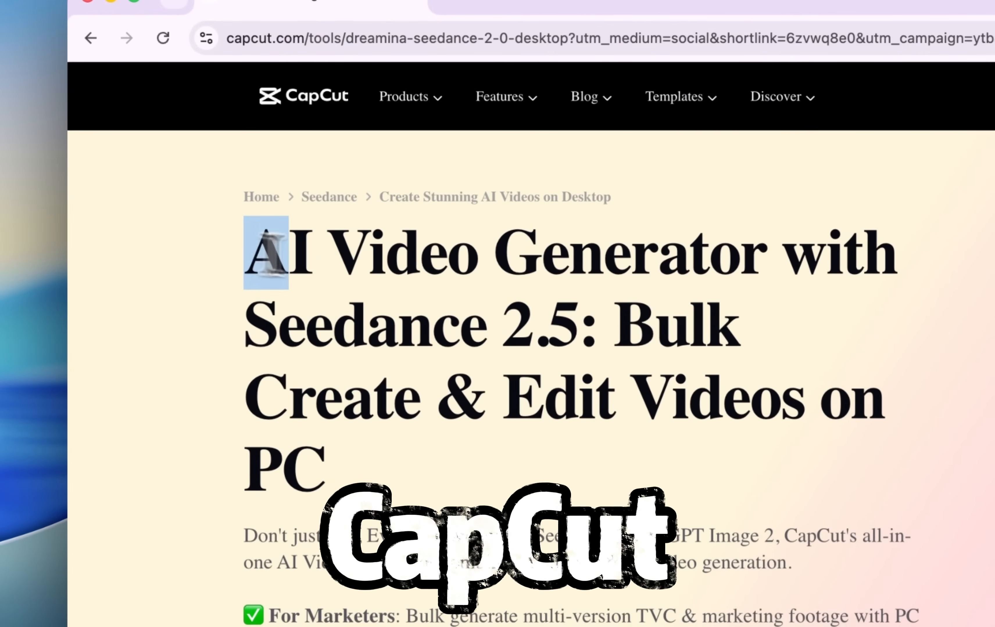
- Read the Seedance 2.5 headline on the CapCut page and look through the creator-made AI video samples
drag(271, 254, 569, 340)
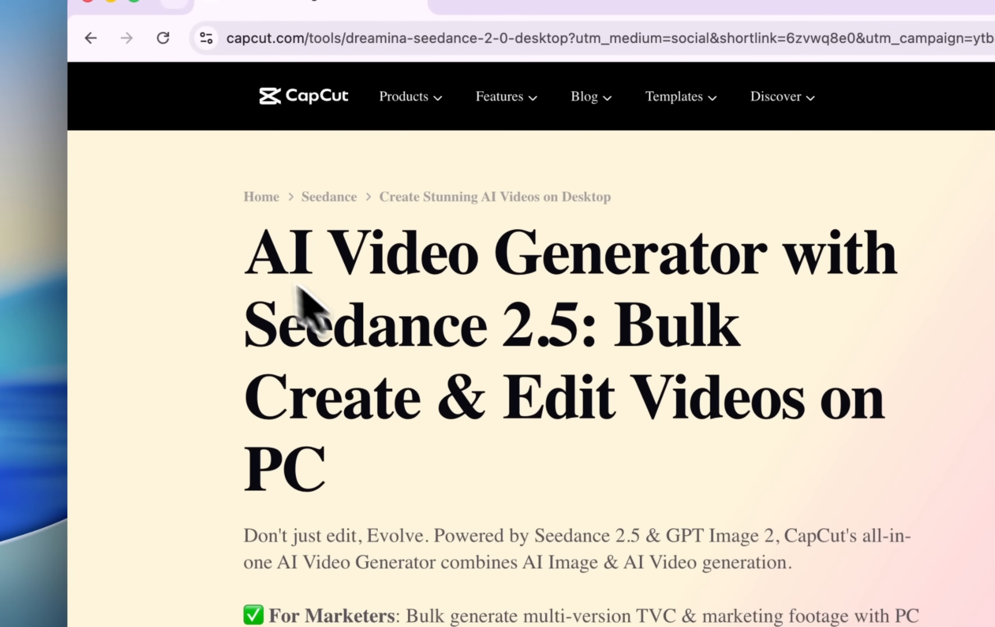
drag(249, 253, 582, 334)
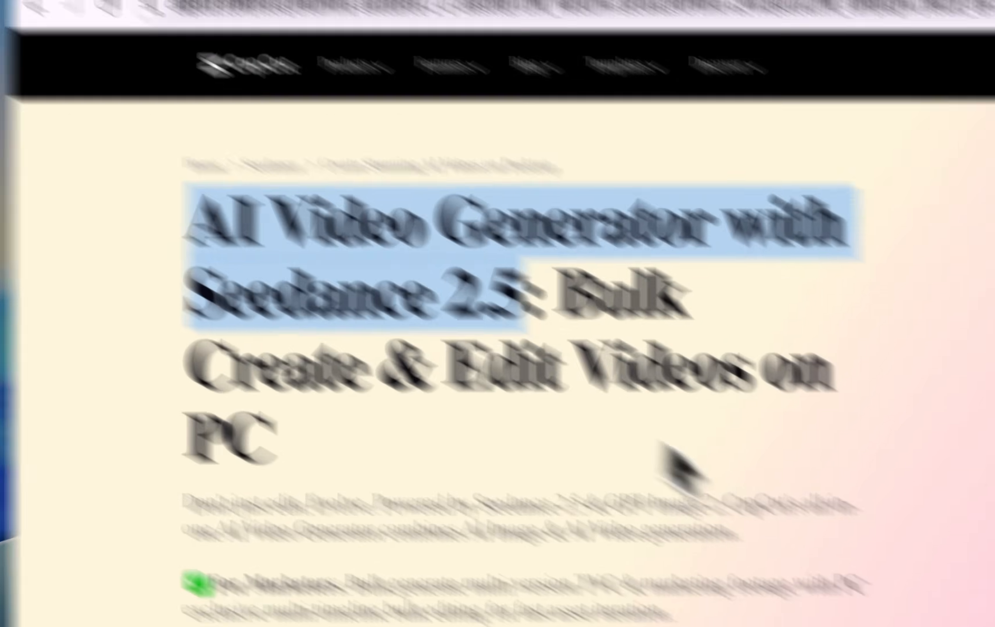
click(730, 496)
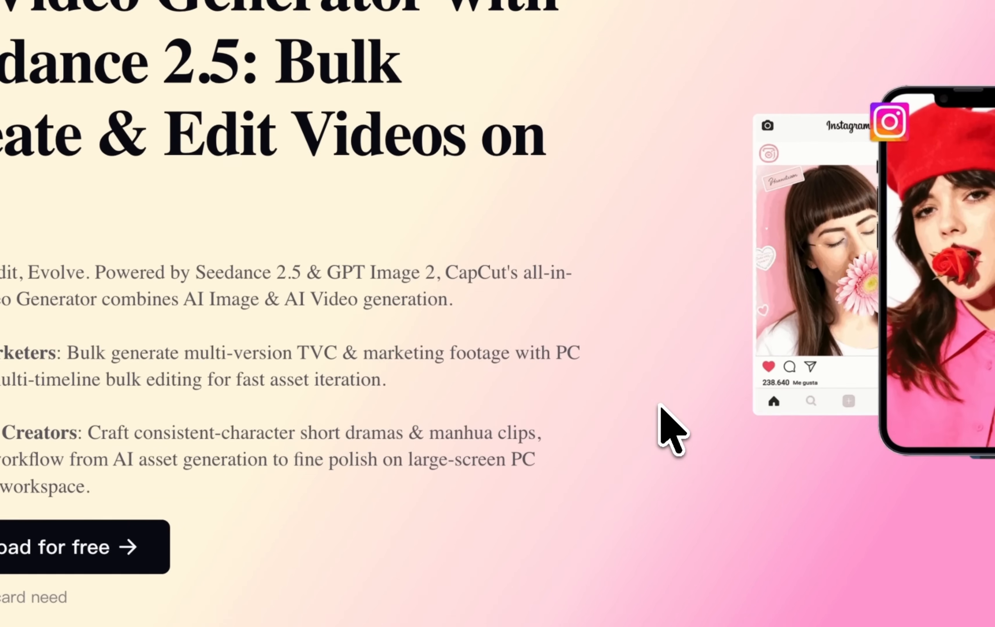
scroll(659, 407, down, 10)
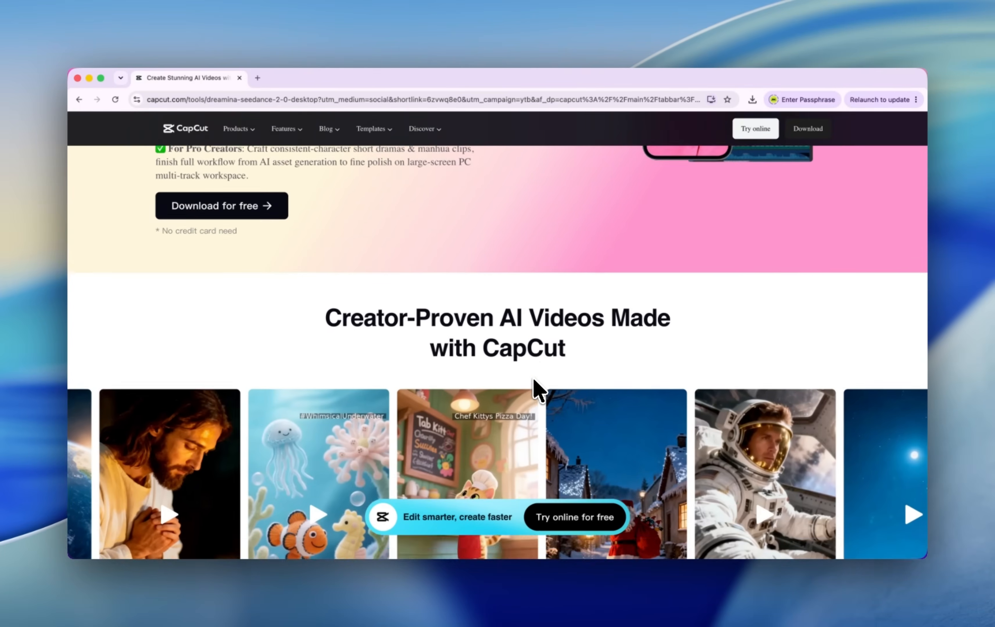
scroll(534, 380, down, 4)
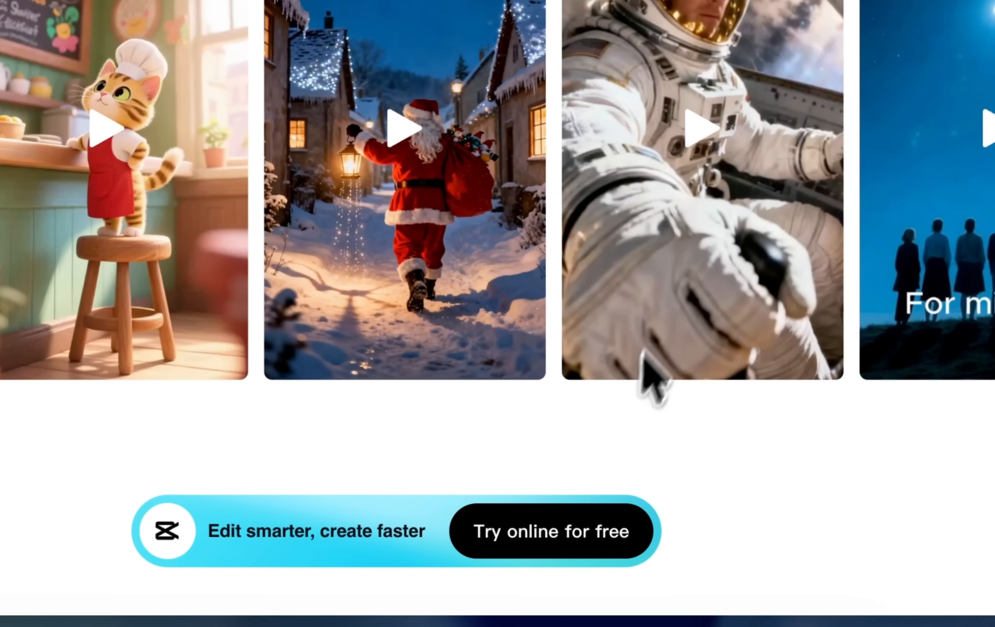
scroll(535, 424, down, 10)
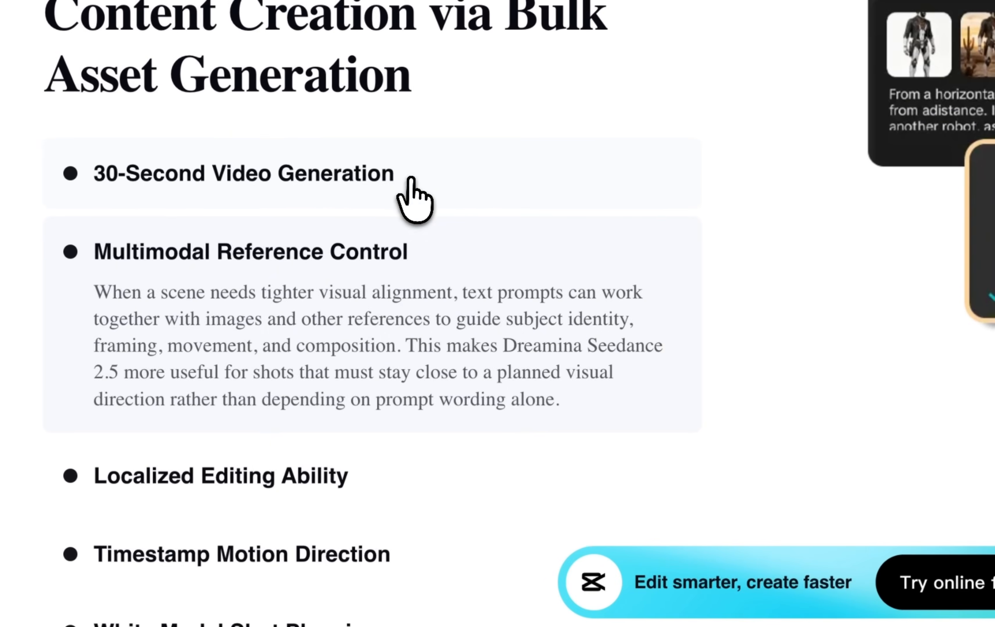
- Review the bulk asset generation features, from 30-Second Video Generation to White Model Shot Planning
click(411, 179)
click(384, 419)
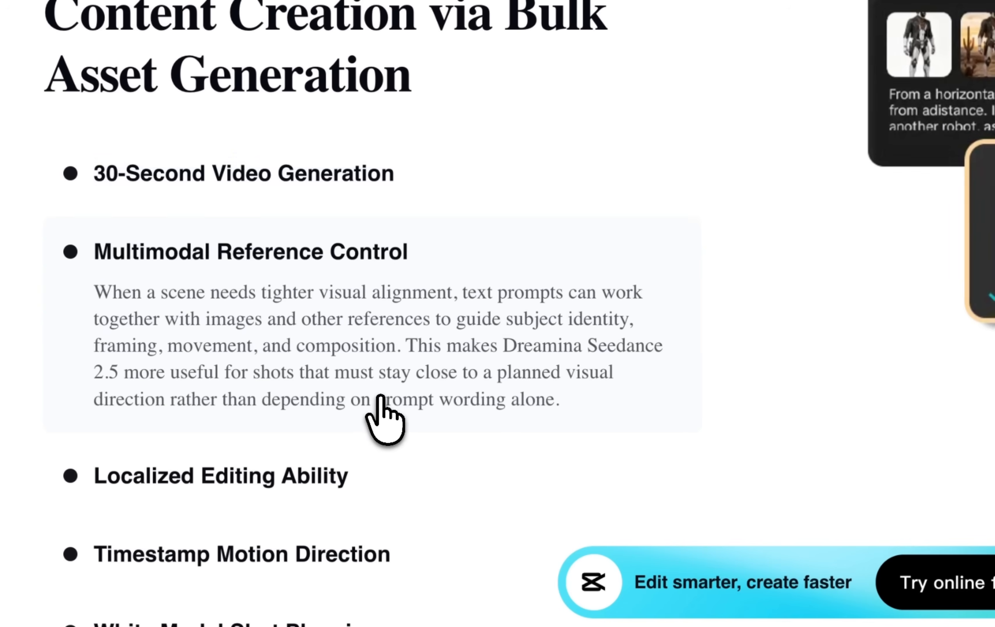
click(367, 489)
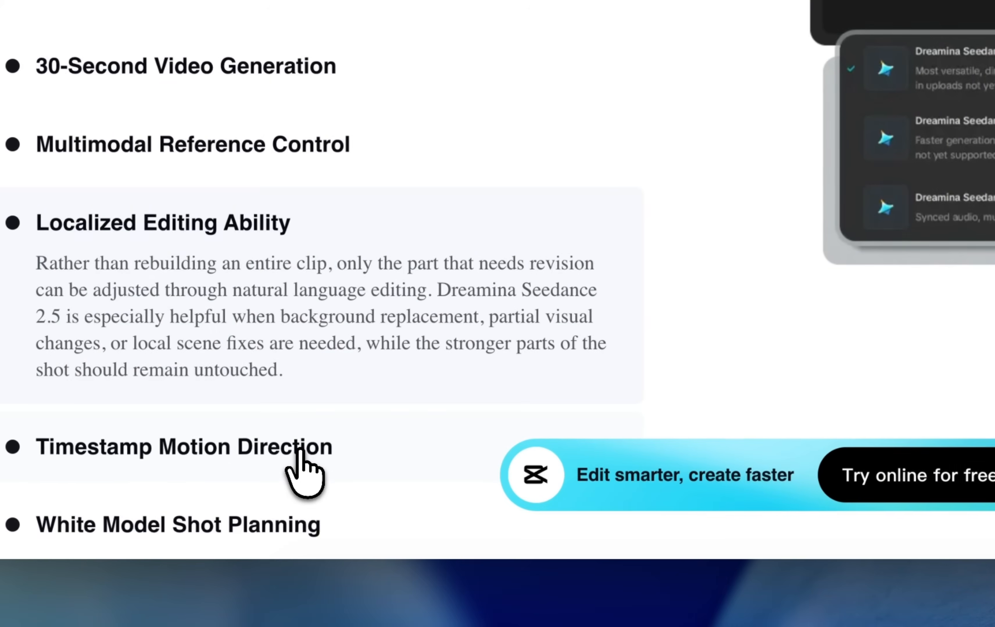
click(301, 452)
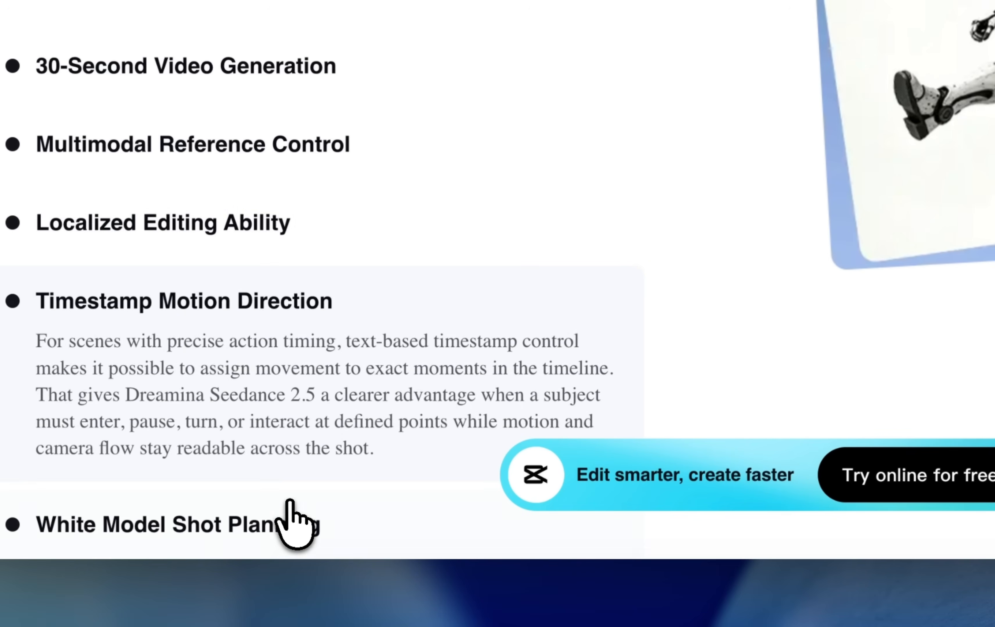
click(288, 511)
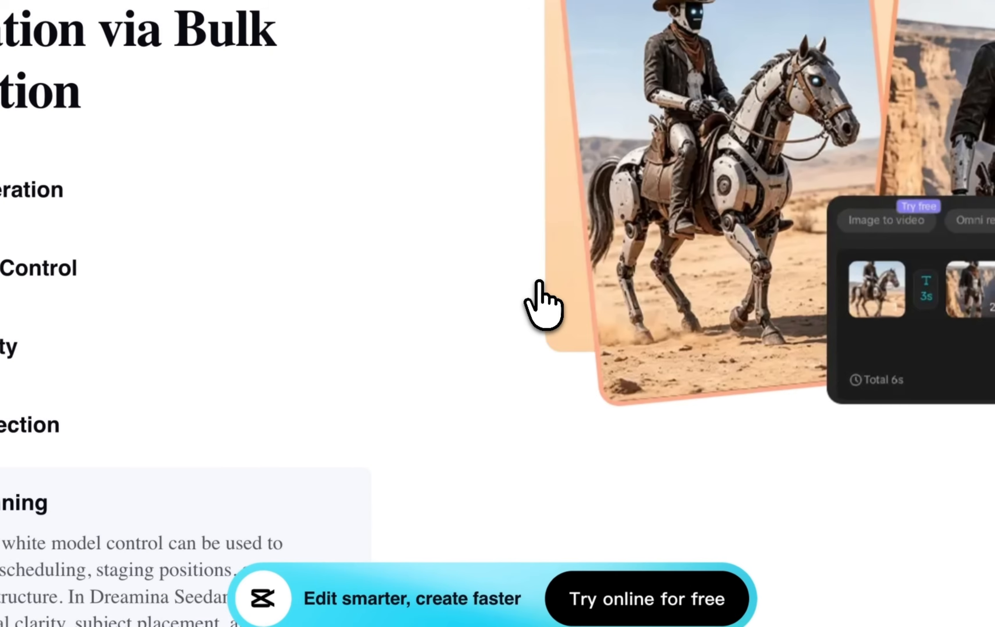
- Review the GPT Image 2 workflow features, including the details of Commercial Design at Scale
scroll(809, 166, down, 5)
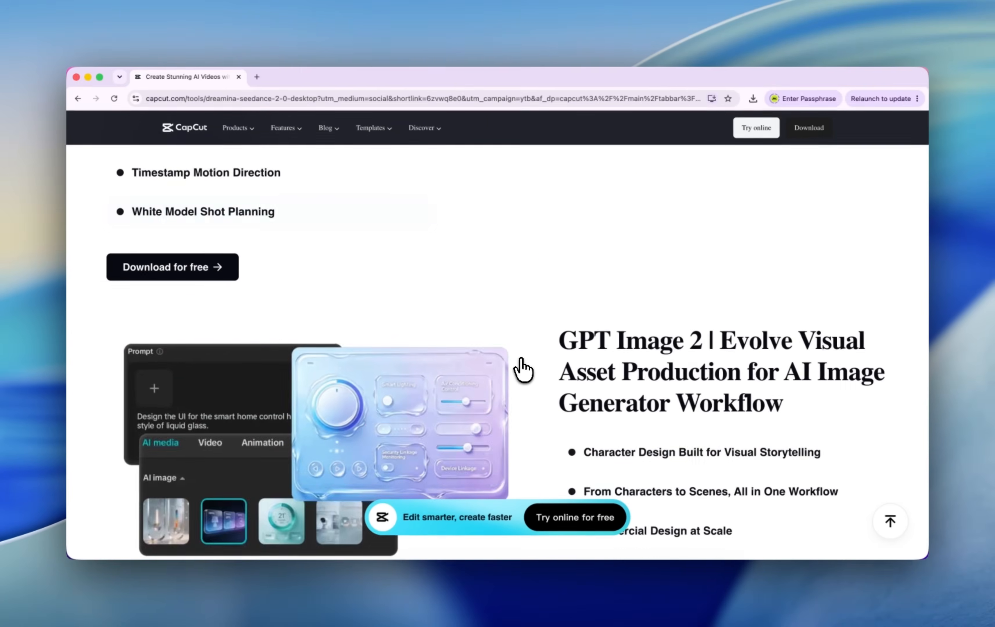
scroll(517, 365, down, 3)
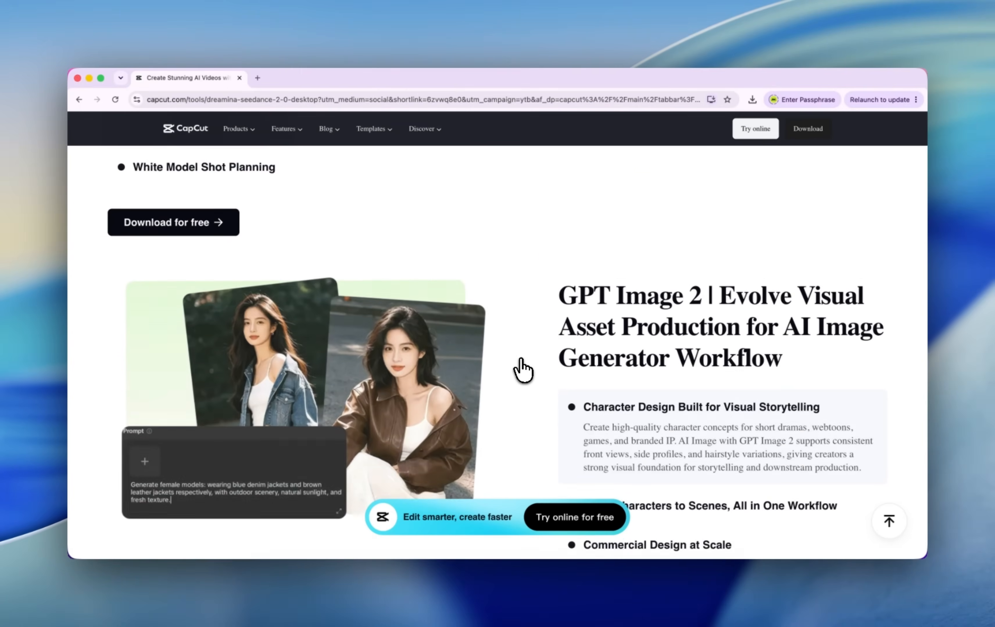
scroll(521, 362, down, 1)
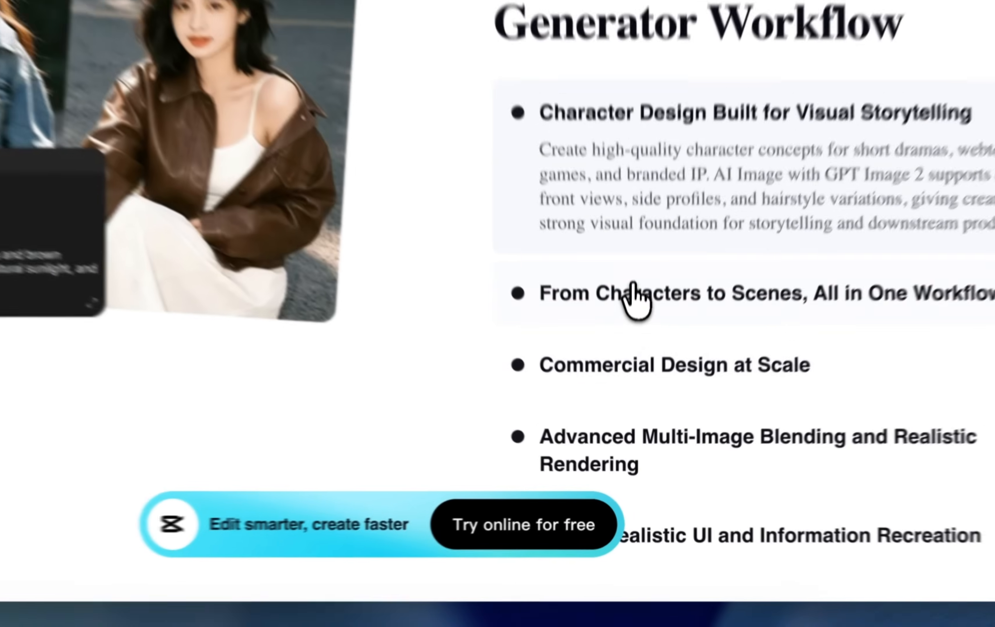
click(635, 391)
click(646, 430)
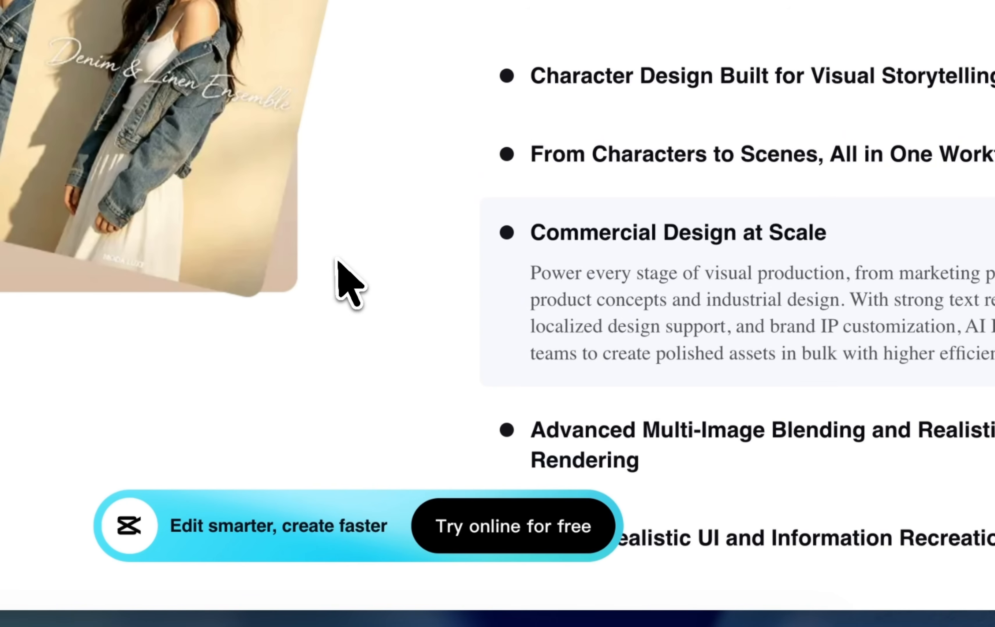
- Examine the AI Video Editor features and the guide to making AI videos with Seedance 2.5 on CapCut Desktop
scroll(337, 268, down, 8)
scroll(336, 266, down, 10)
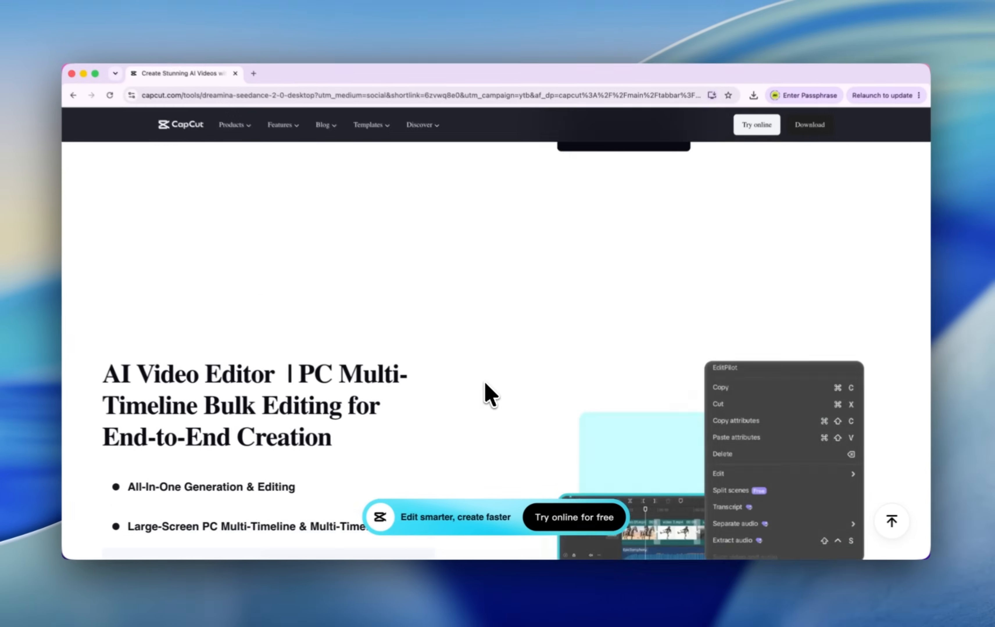
scroll(487, 386, down, 1)
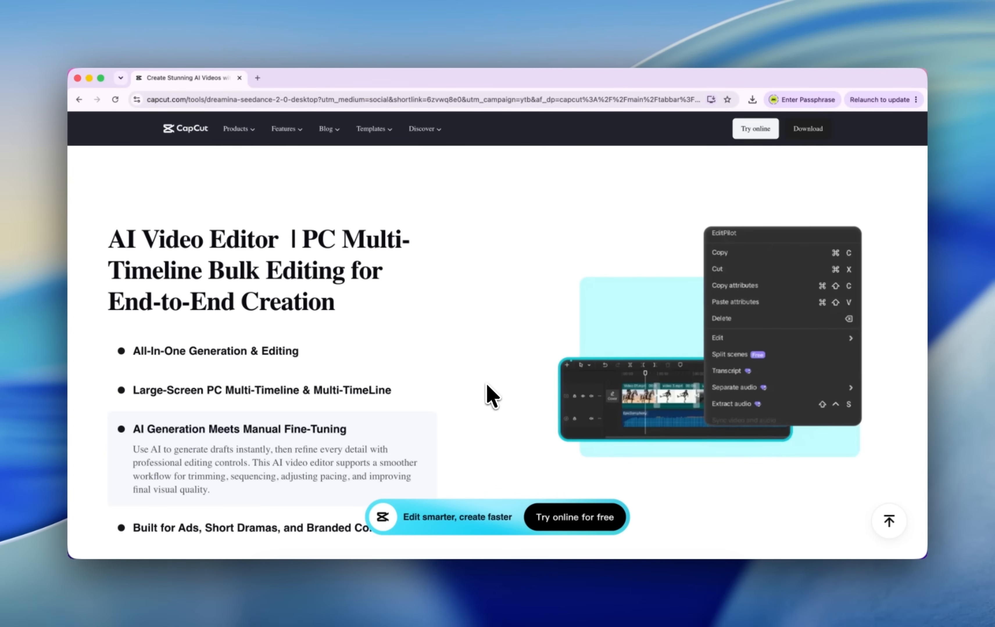
scroll(485, 386, down, 3)
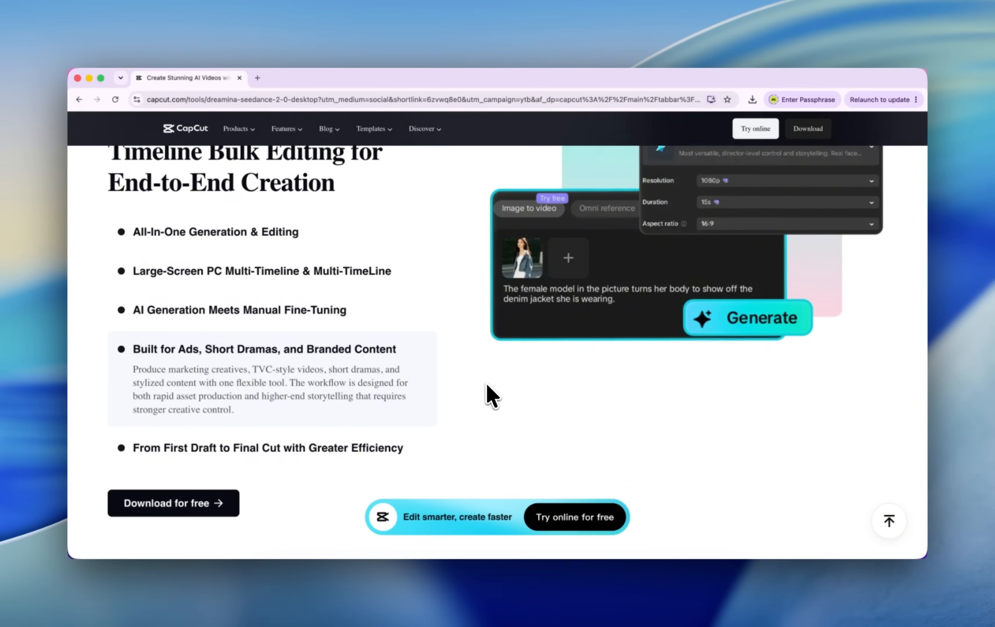
scroll(486, 384, down, 8)
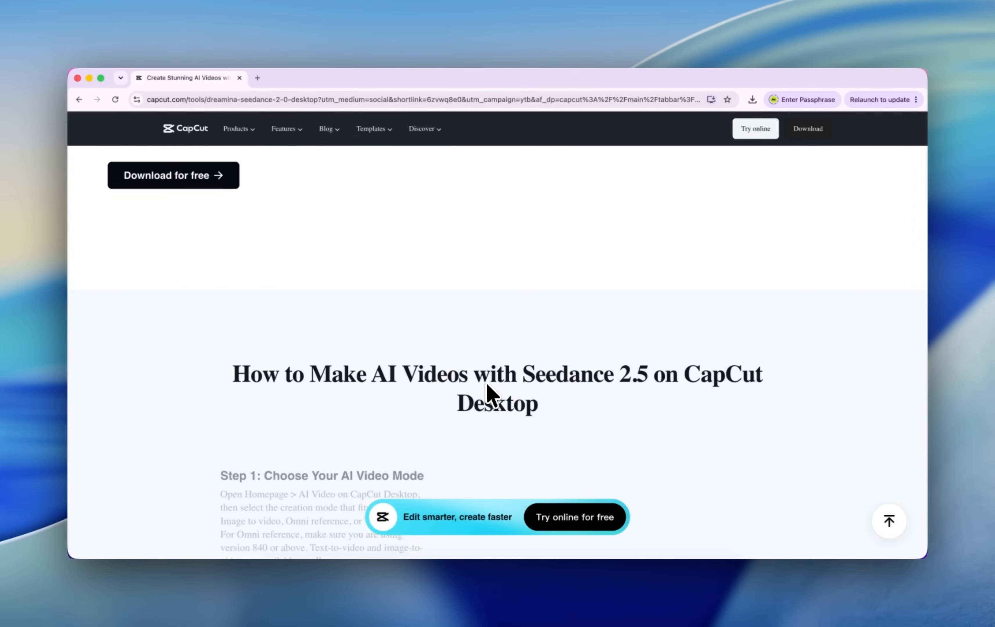
scroll(487, 386, down, 5)
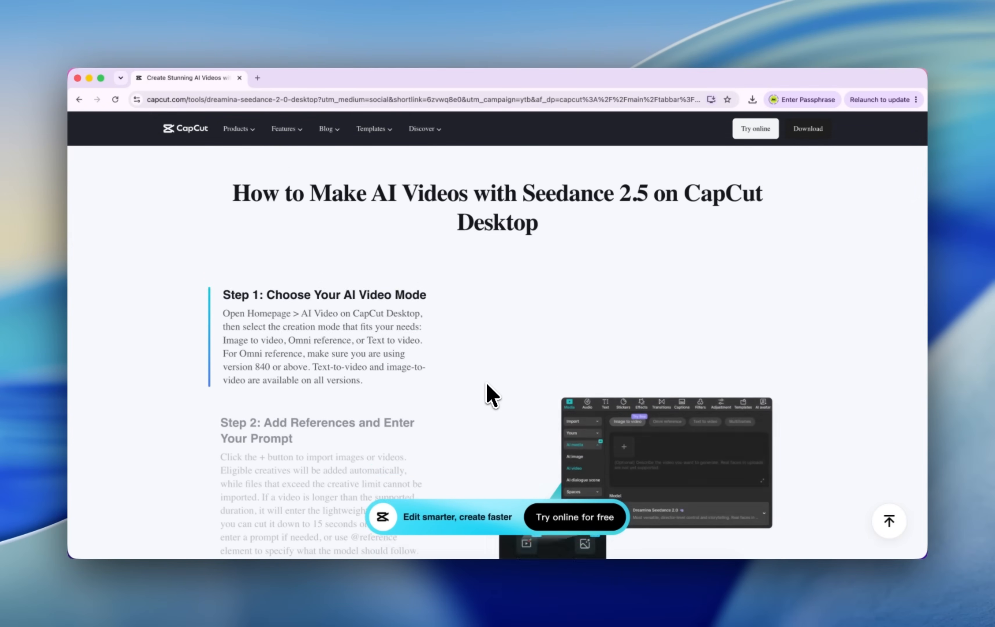
scroll(485, 383, down, 6)
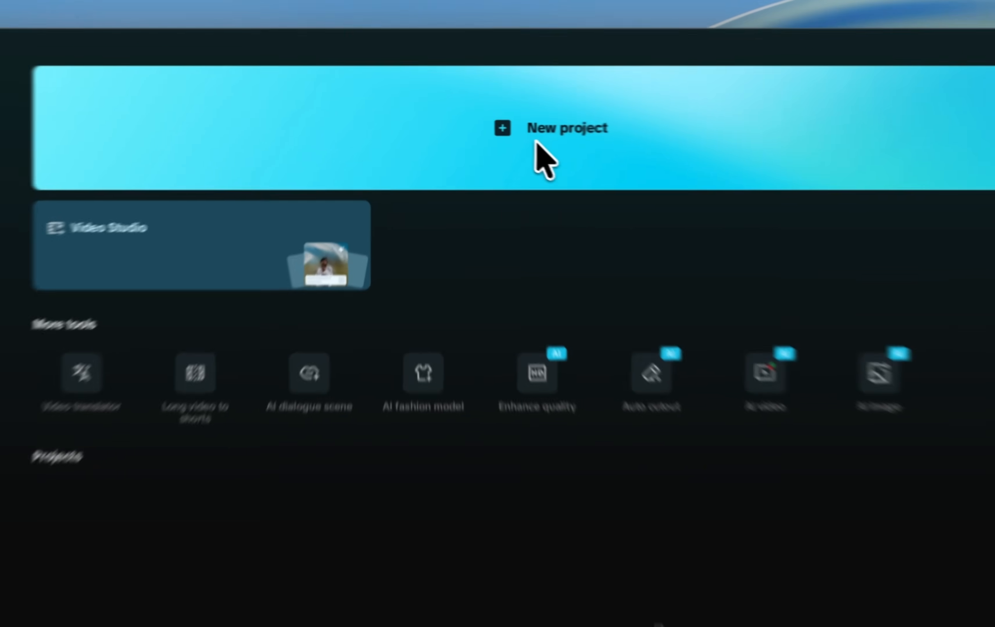
- Open the AI image generator in a new CapCut desktop project
click(540, 145)
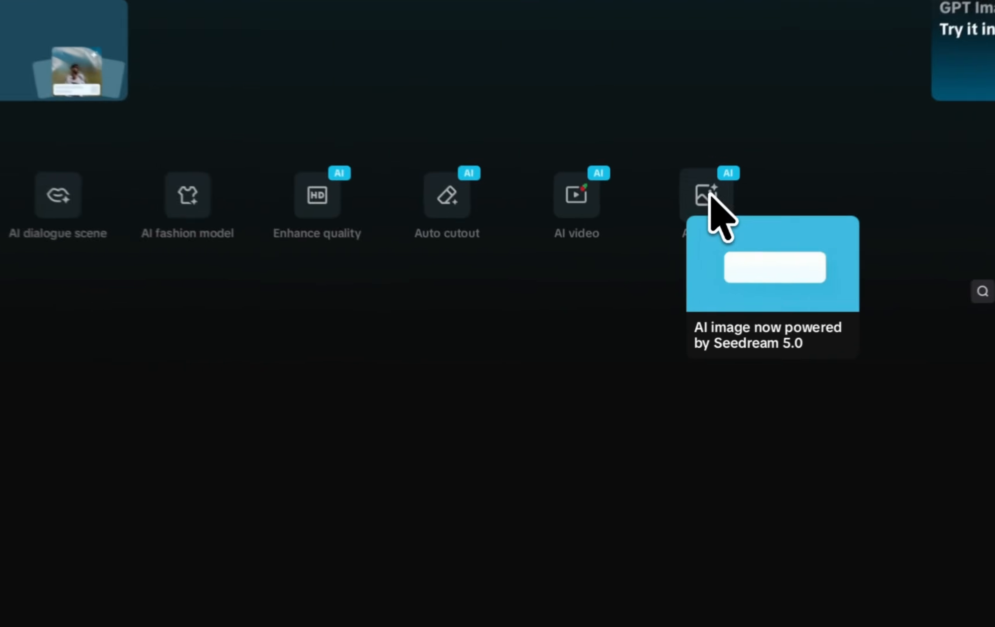
click(683, 271)
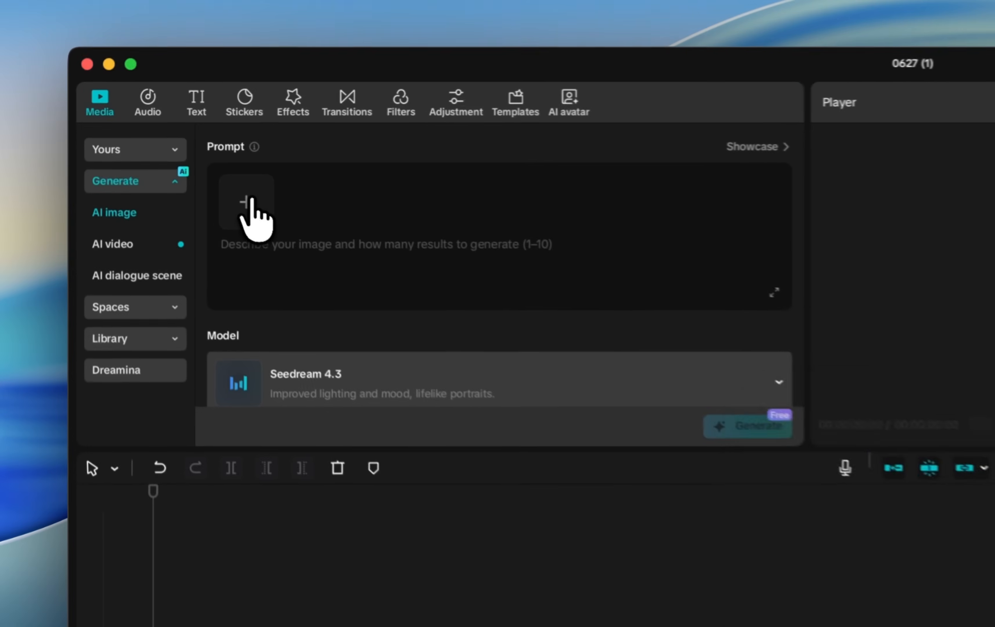
- Accept the upload acknowledgement and add a product reference photo with a prompt for a cool, detailed 4k marketing image in a very nice background
click(161, 154)
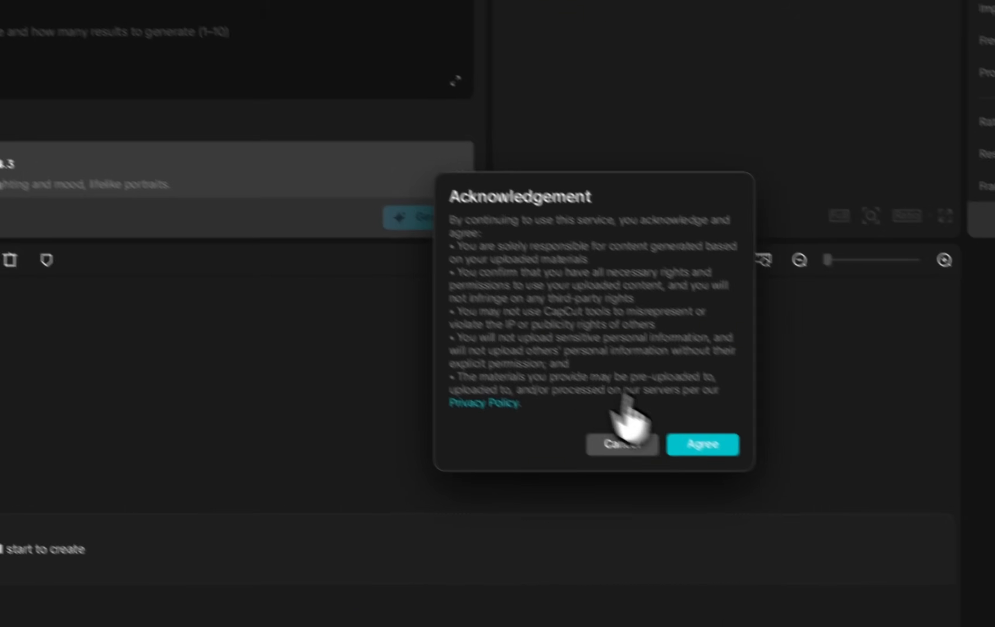
click(560, 370)
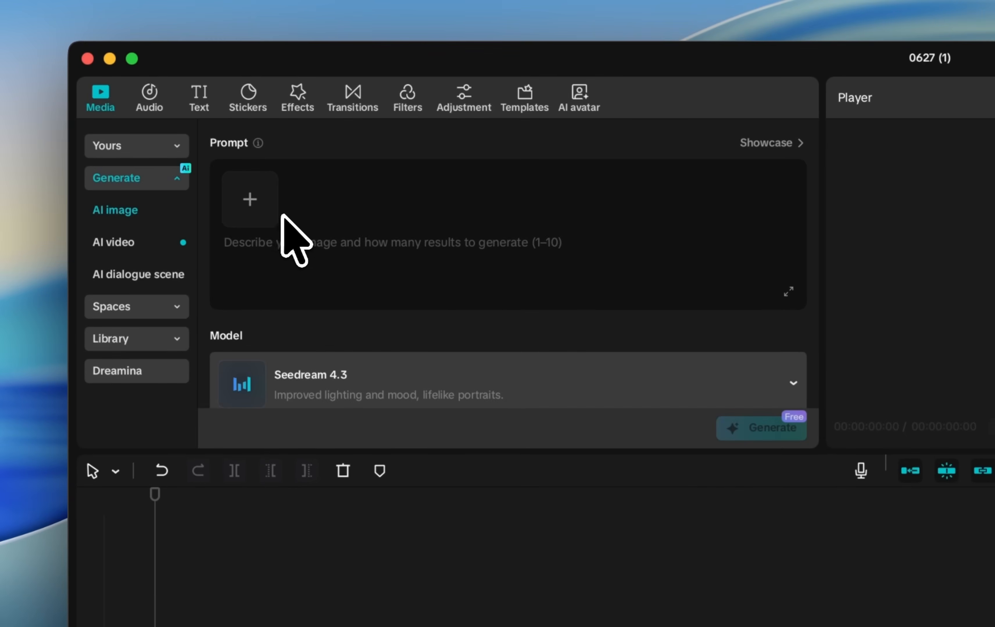
click(280, 214)
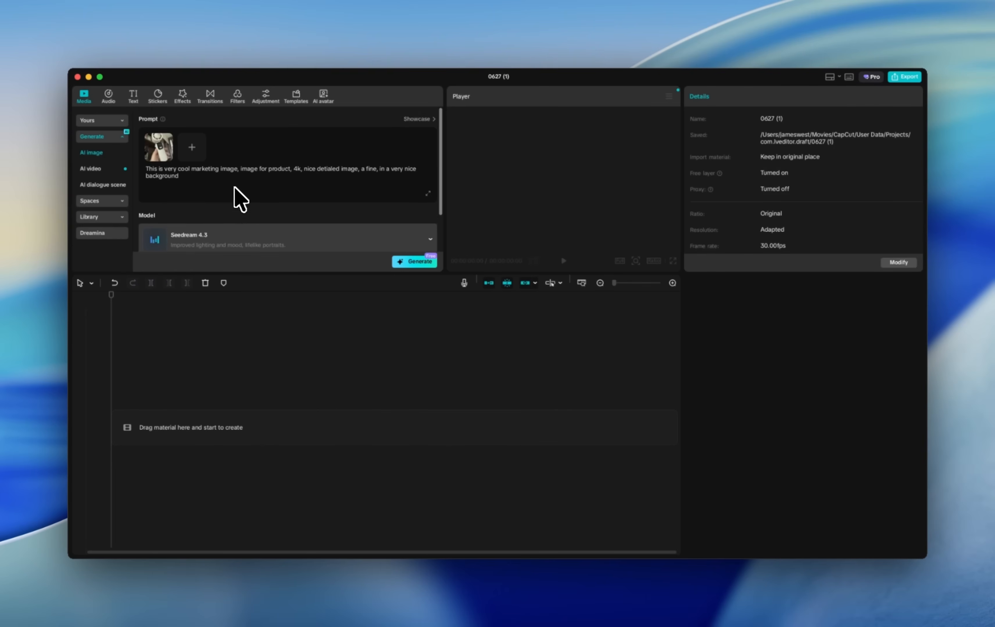
- Choose Seedream 5.0 as the model for the AI image
scroll(233, 196, down, 2)
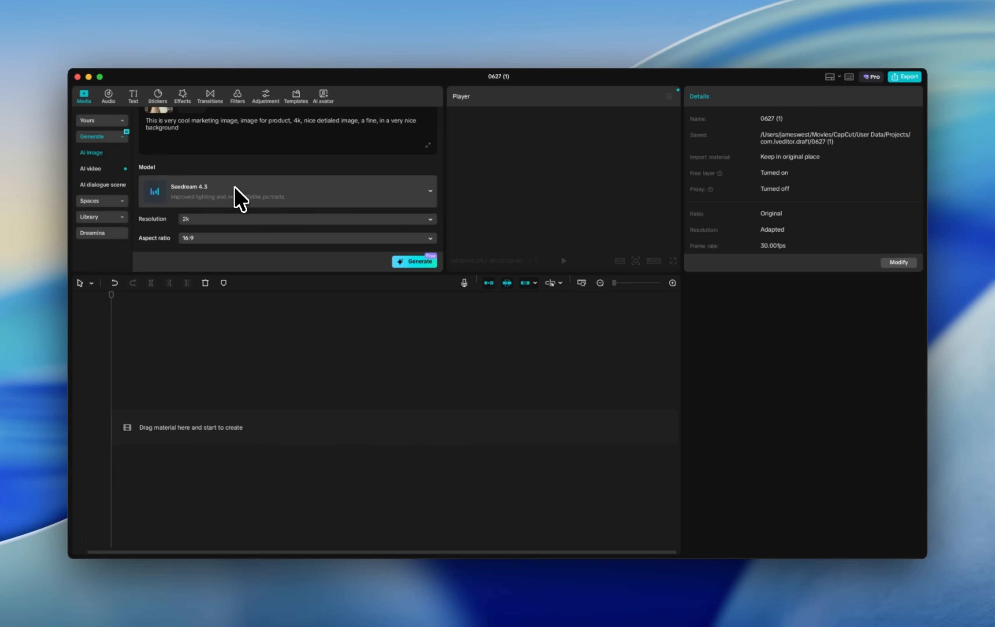
click(254, 198)
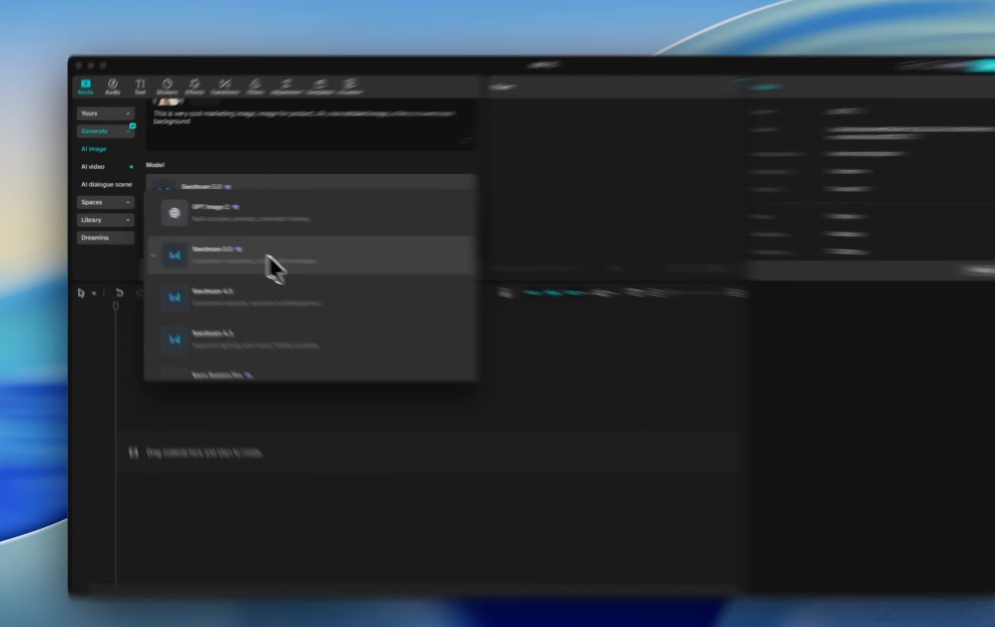
click(251, 251)
- Set the AI image's resolution to 2k and its aspect ratio to 9:16
click(219, 219)
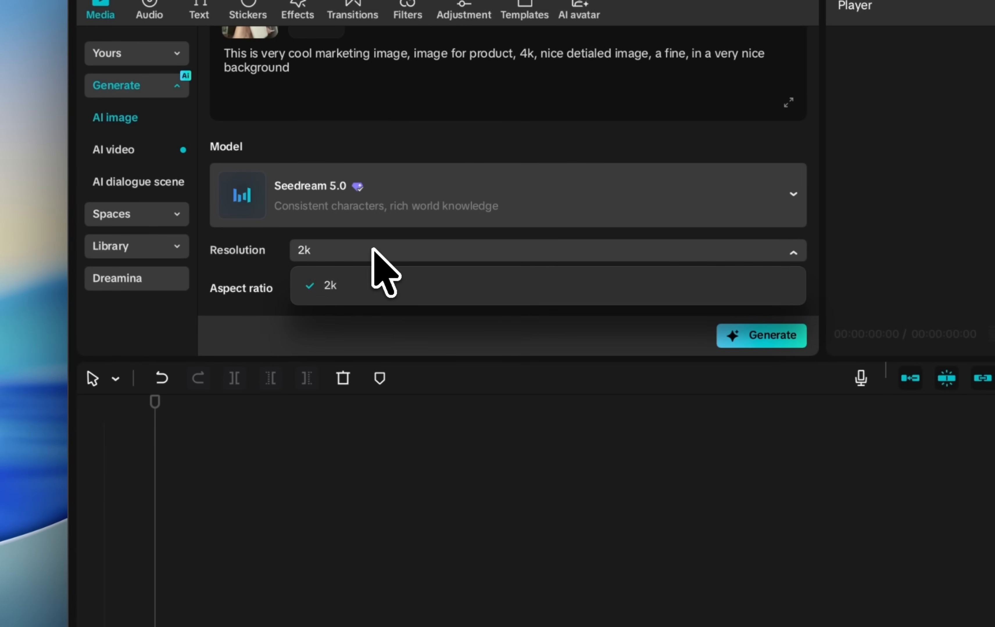
click(379, 282)
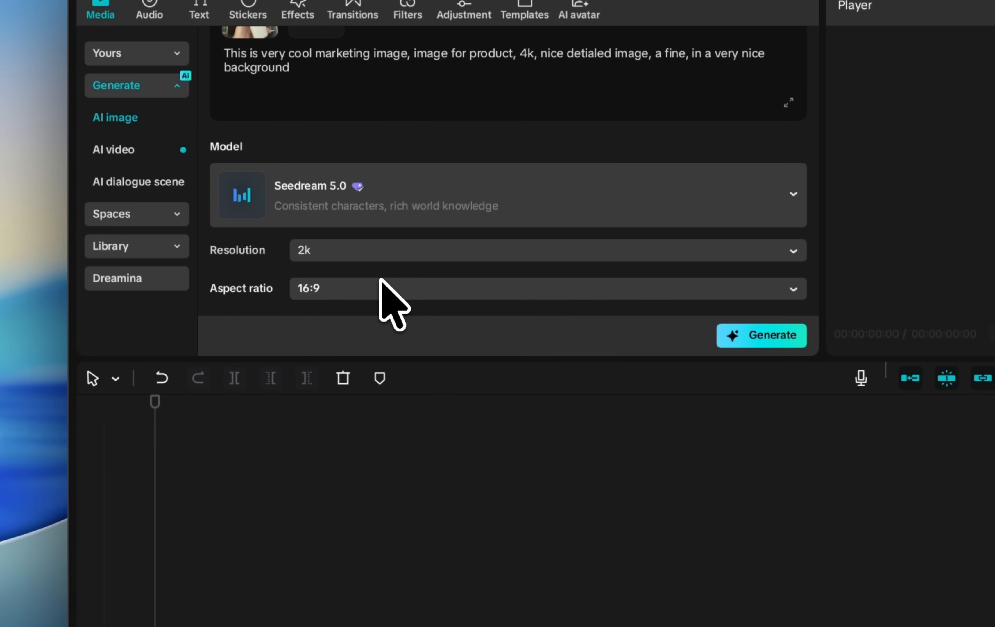
click(375, 287)
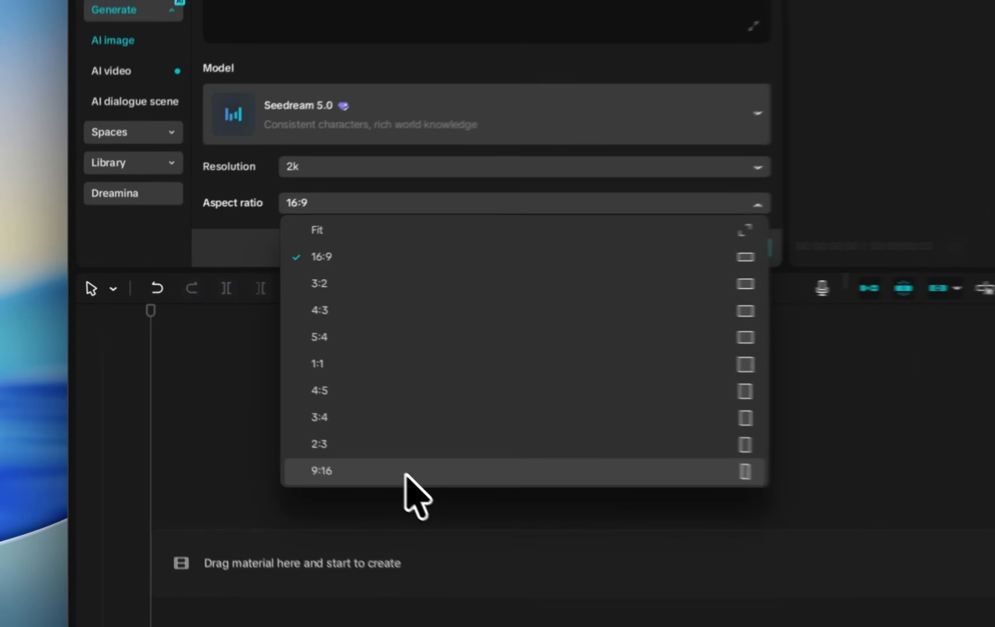
click(245, 379)
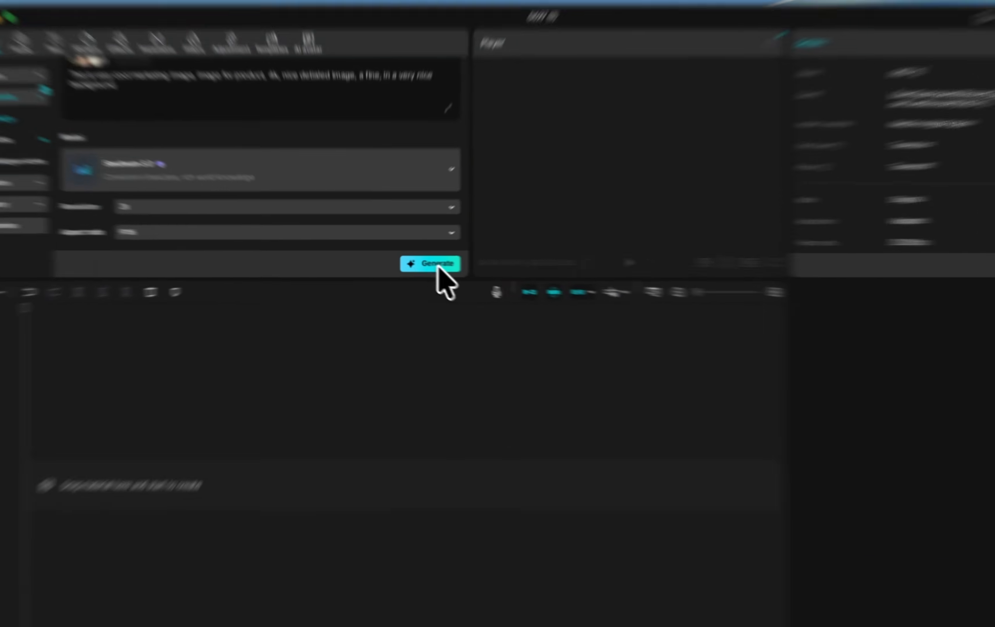
- Generate the product images and select the version with the black handheld fan beside the potted plant
click(420, 262)
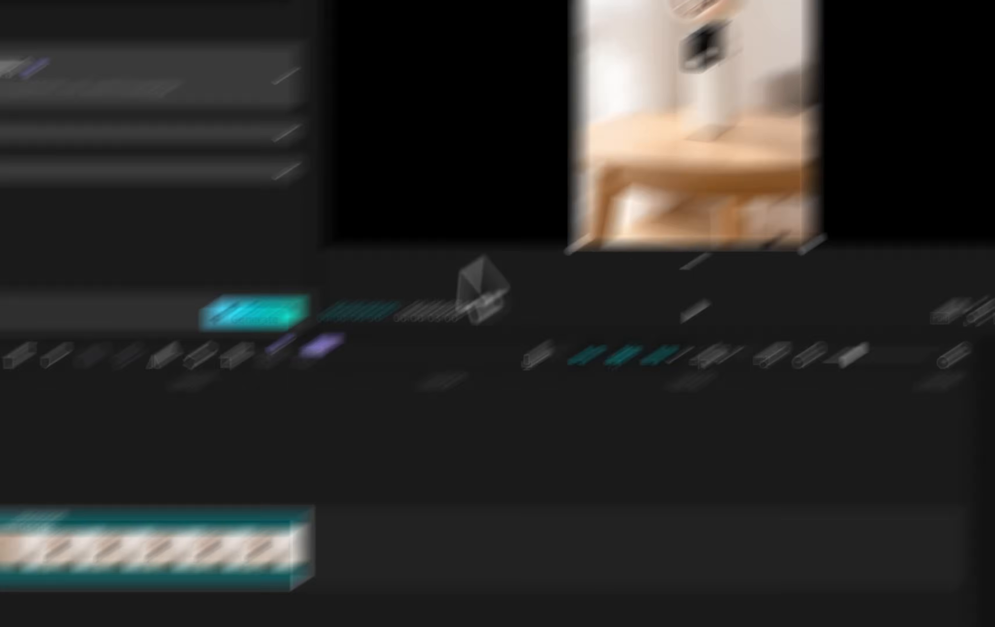
click(610, 207)
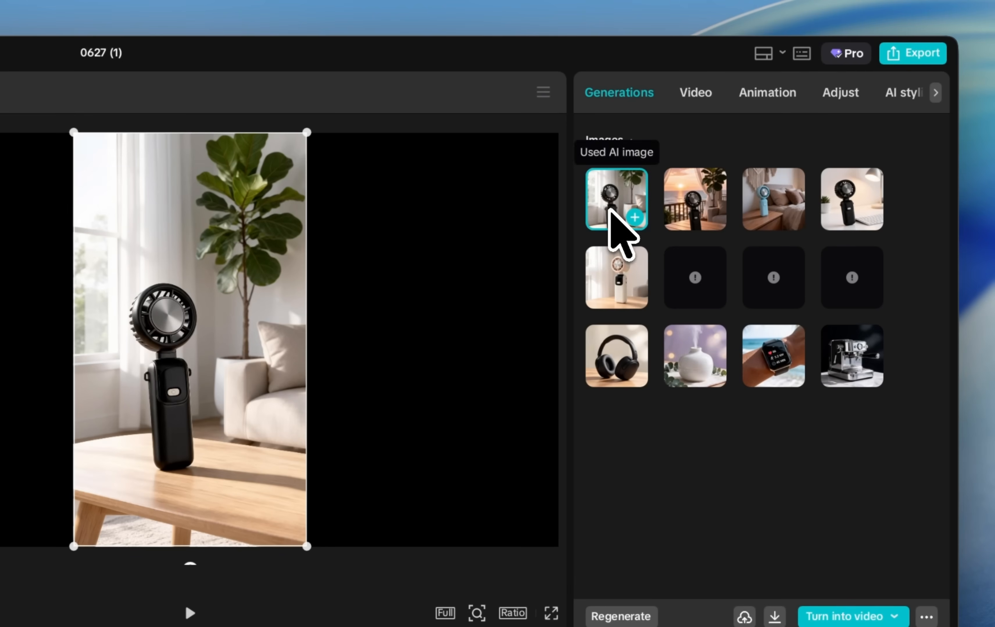
- Switch the clip to the generated image of the white fan on the round table and set the project's aspect ratio to 9:16
click(700, 212)
click(617, 277)
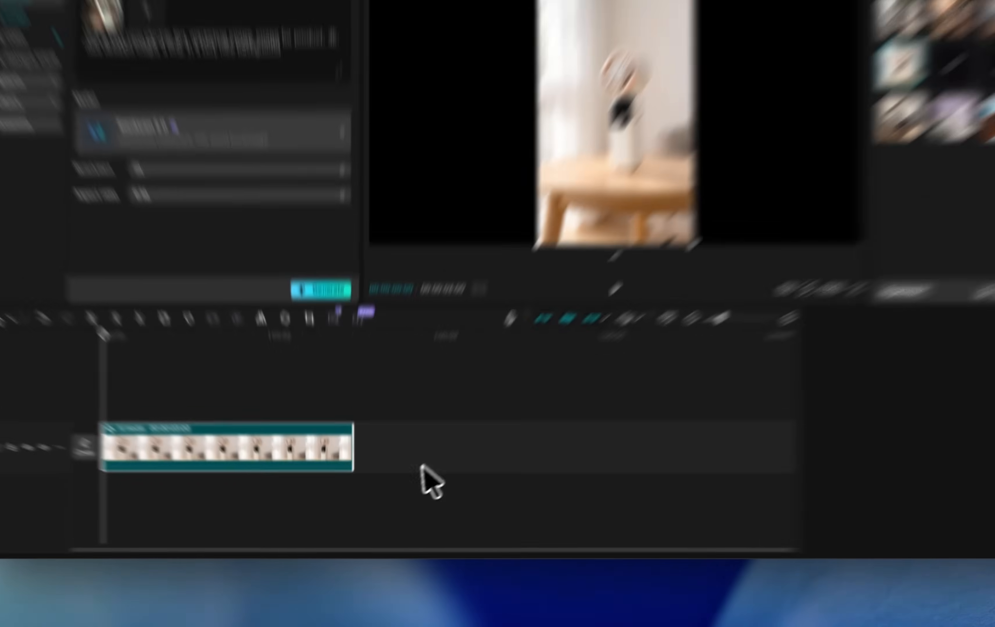
click(398, 489)
click(309, 489)
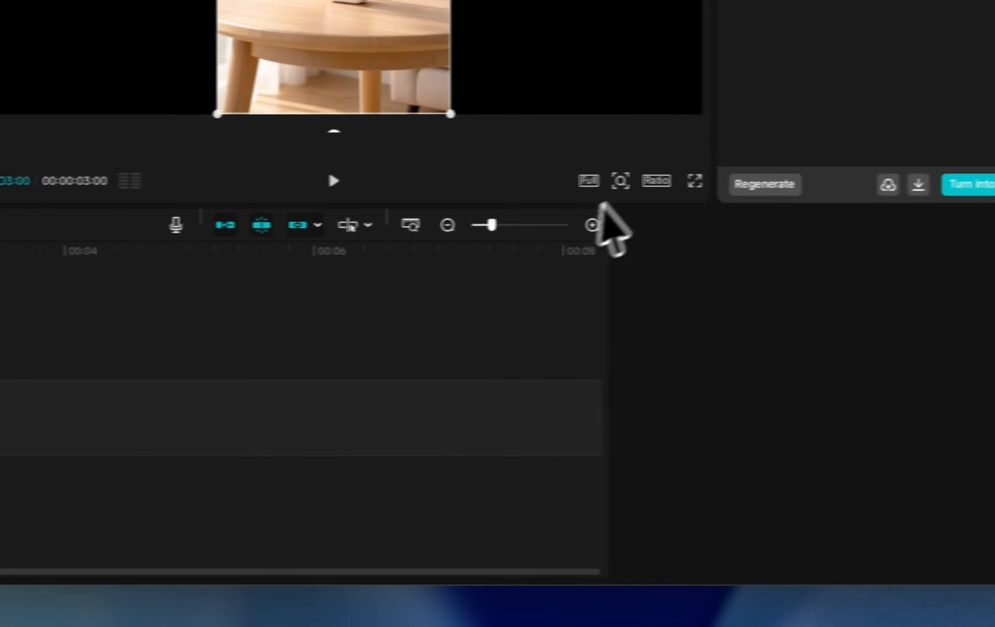
click(658, 182)
click(689, 401)
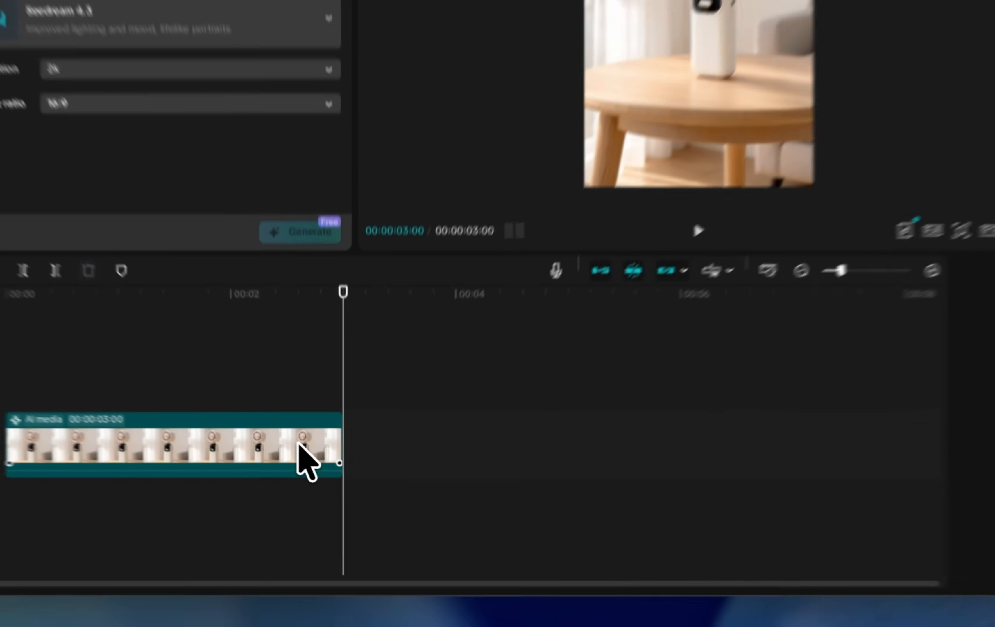
- Select the fan clip and compare its generated image versions, including the black fan beside the potted plant
click(322, 474)
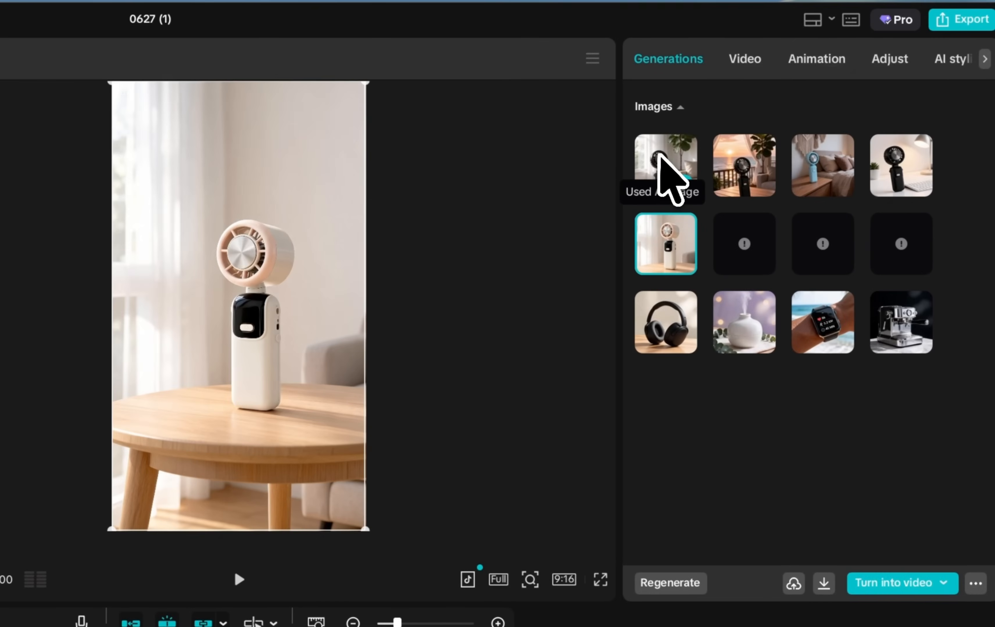
click(661, 166)
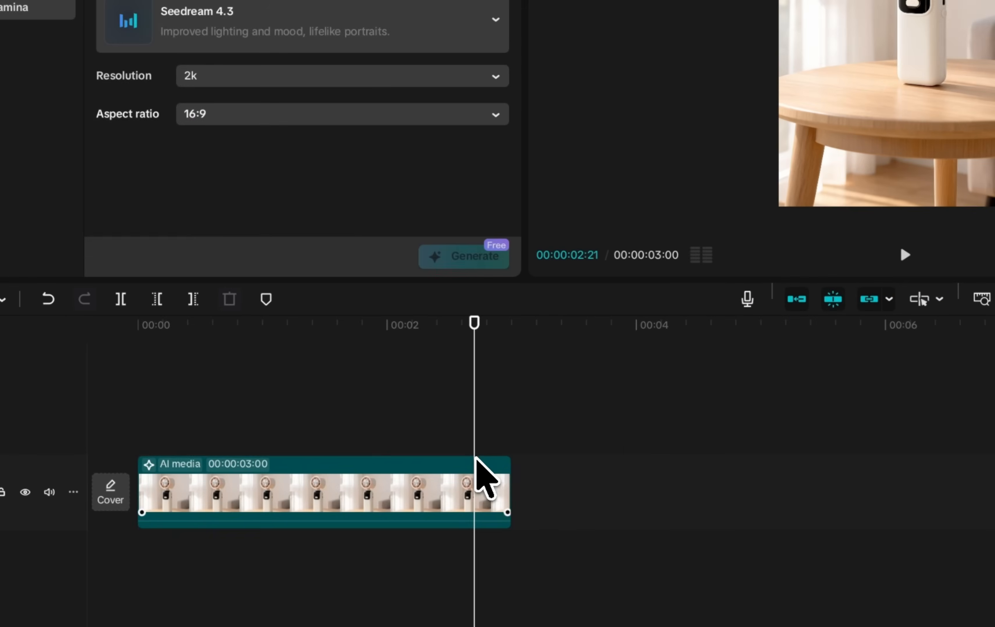
click(475, 462)
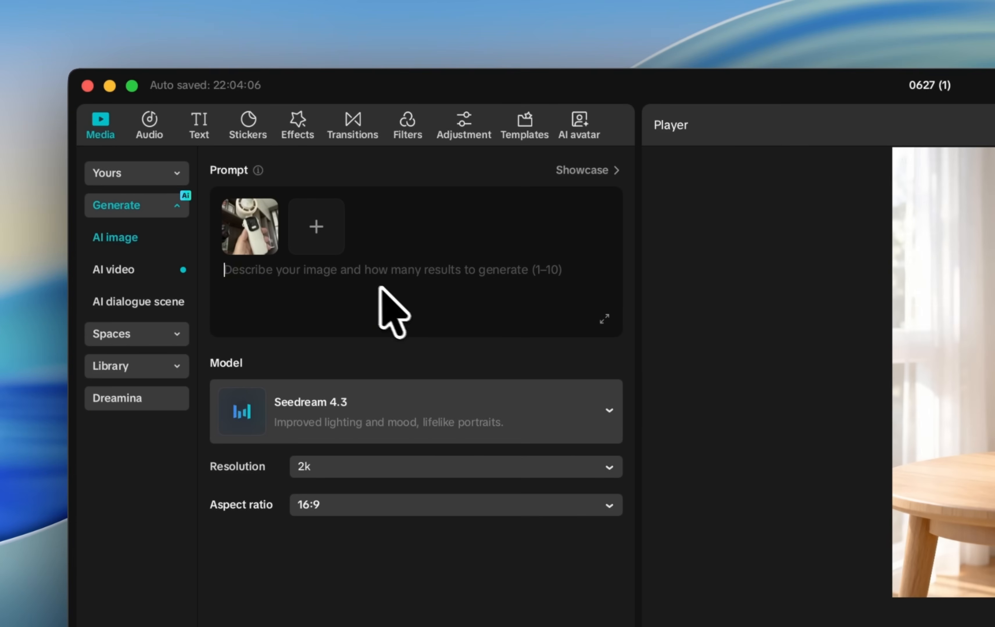
- Generate 9:16 images with the prompt "Make it a nice poster, a girl holding this" and select the "Beat the Heat Anywhere" café version
click(204, 172)
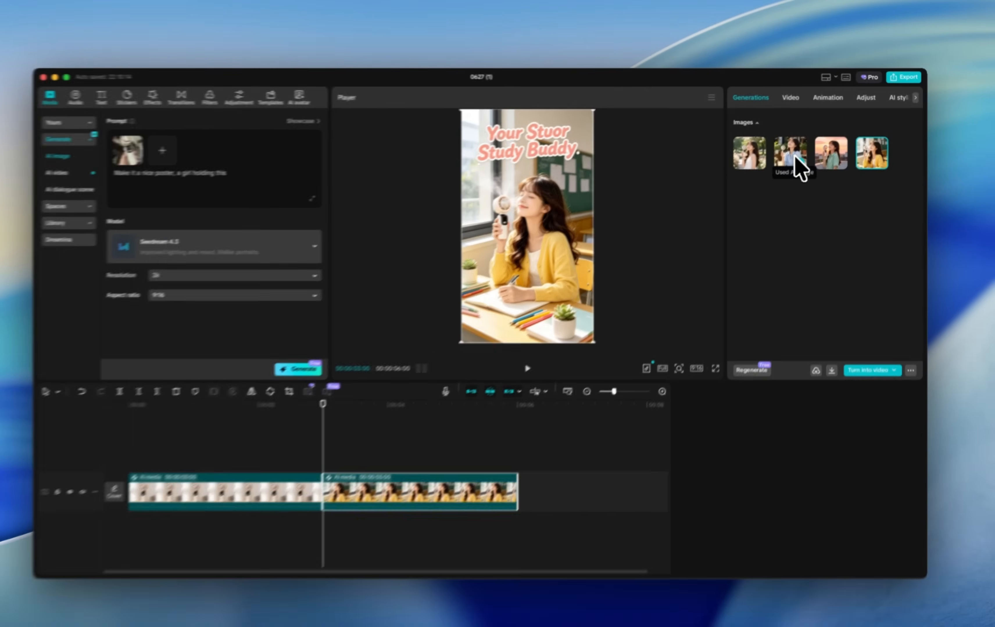
click(760, 155)
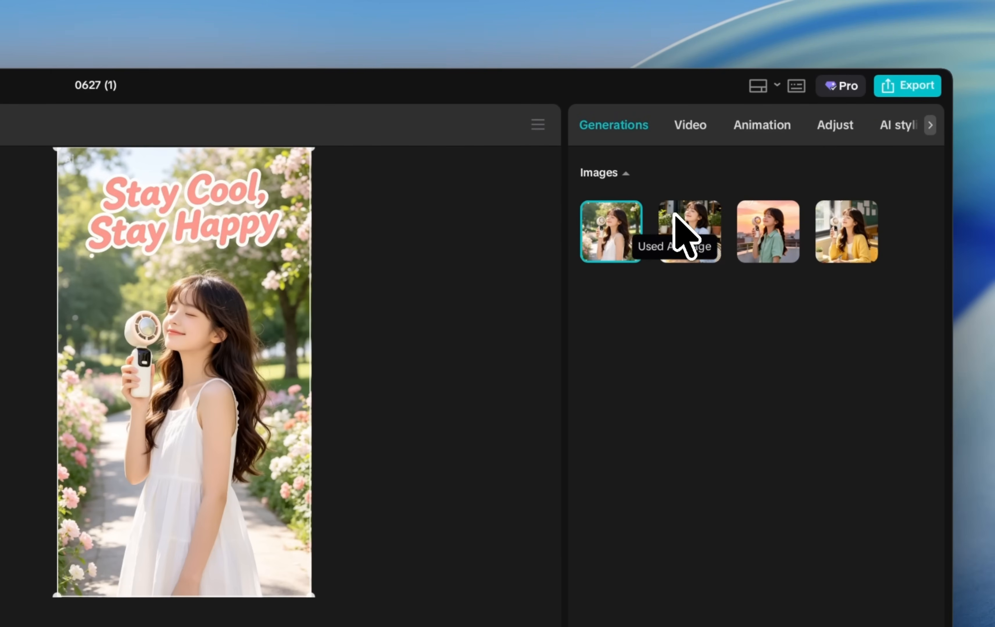
click(685, 239)
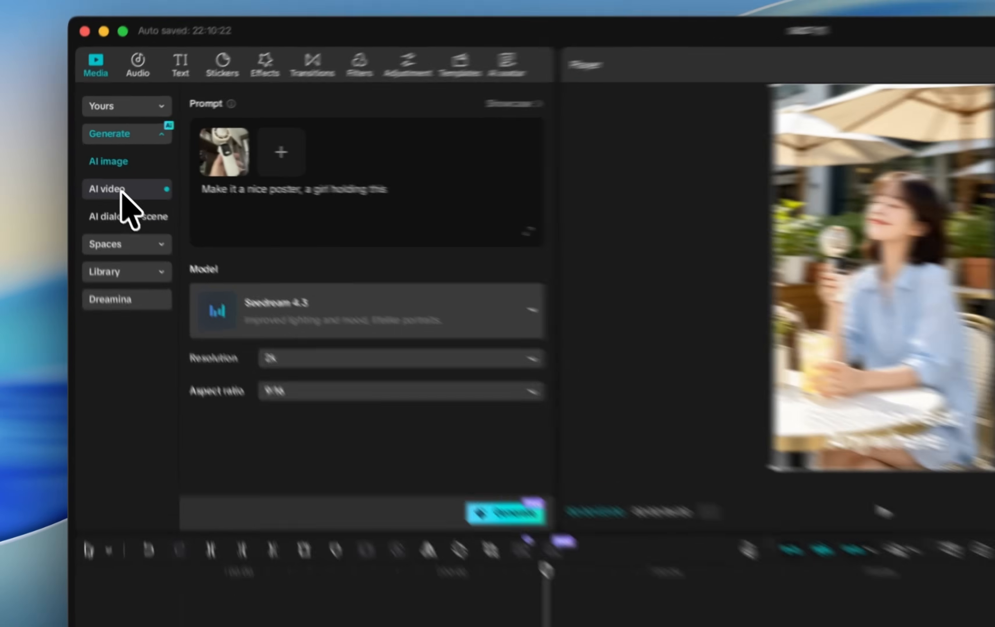
- Open AI video generation, dismiss the Omni reference tip and send the white fan clip to it as the image-to-video source
click(90, 168)
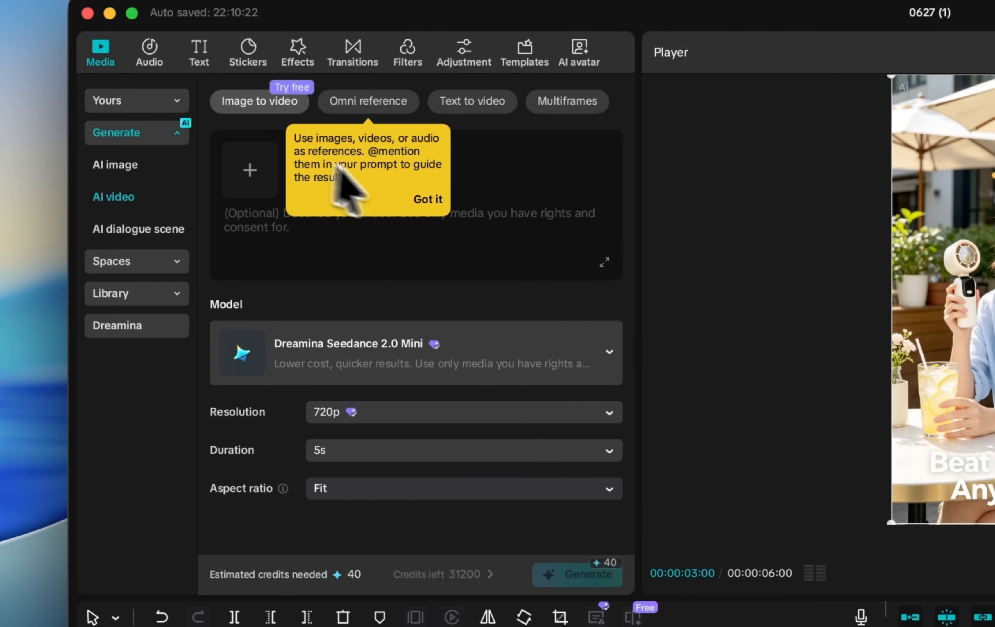
click(428, 200)
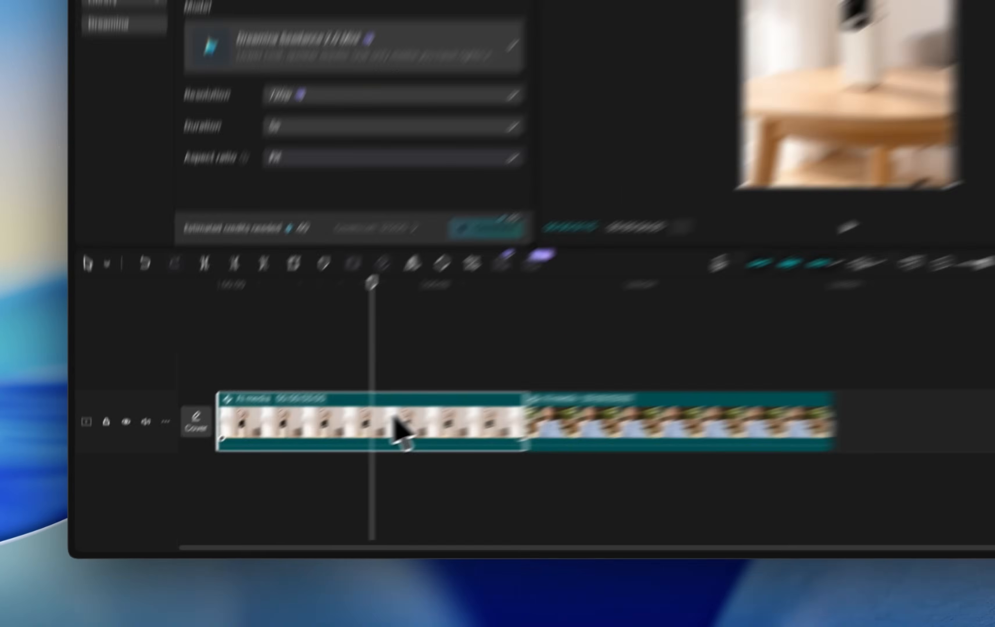
right_click(265, 471)
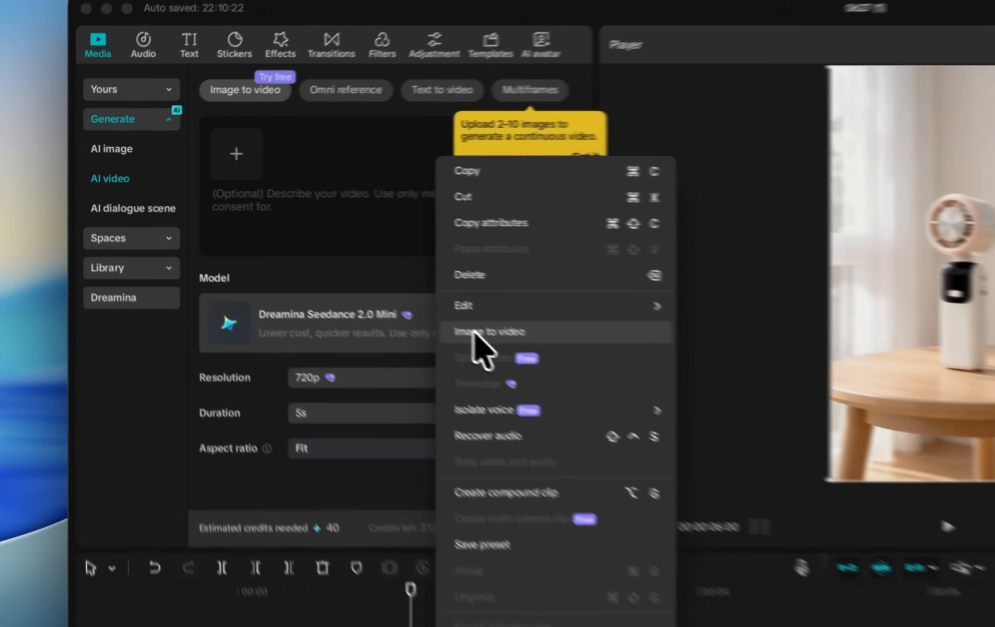
click(290, 252)
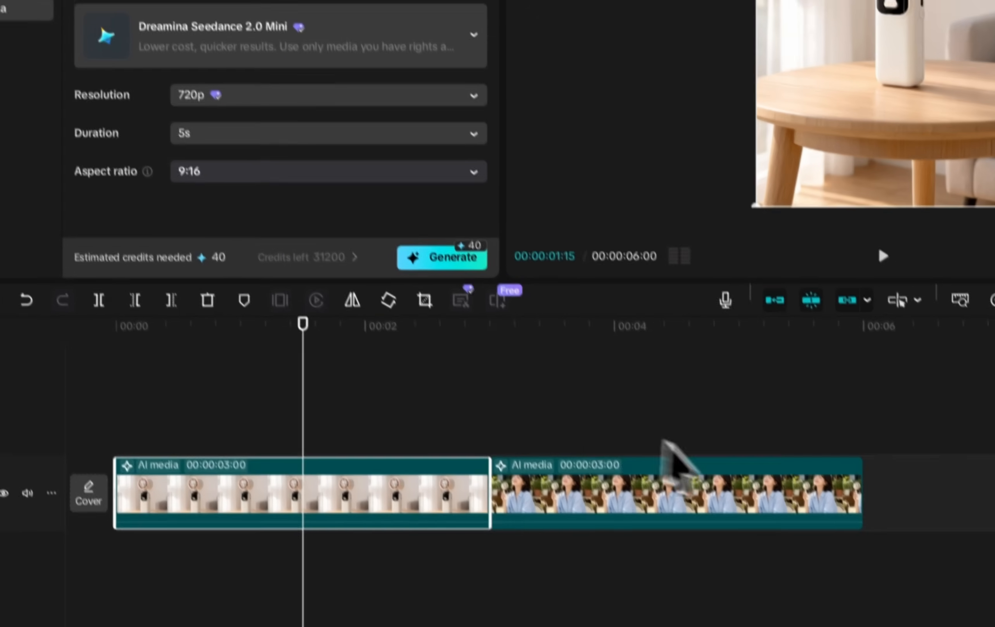
- Move the playhead to 00:00:06:00 and enter the video prompt "360 rorates,then close looks, running fan, wind."
drag(296, 311, 856, 357)
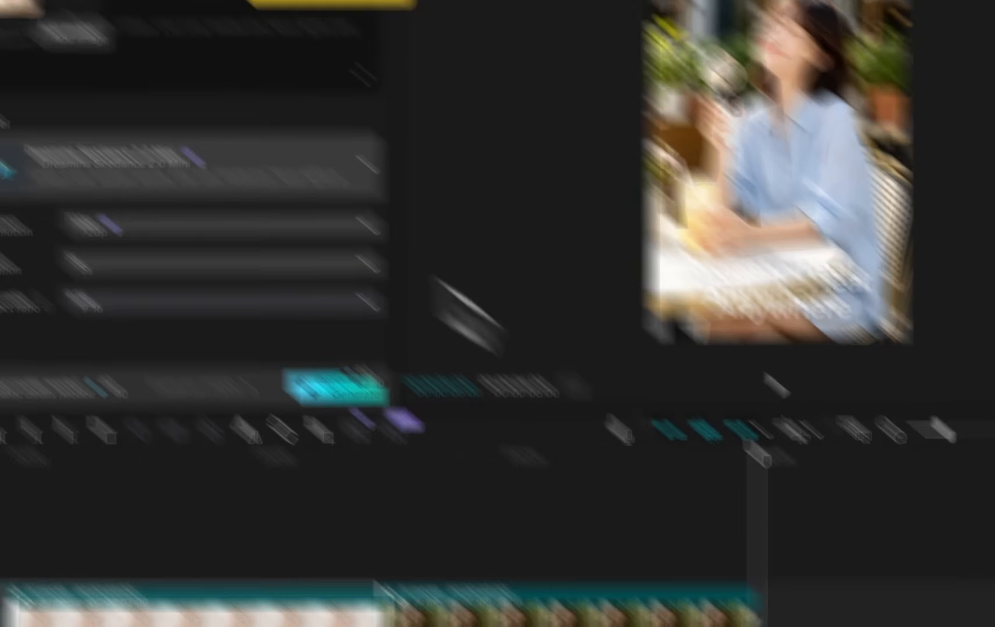
click(312, 242)
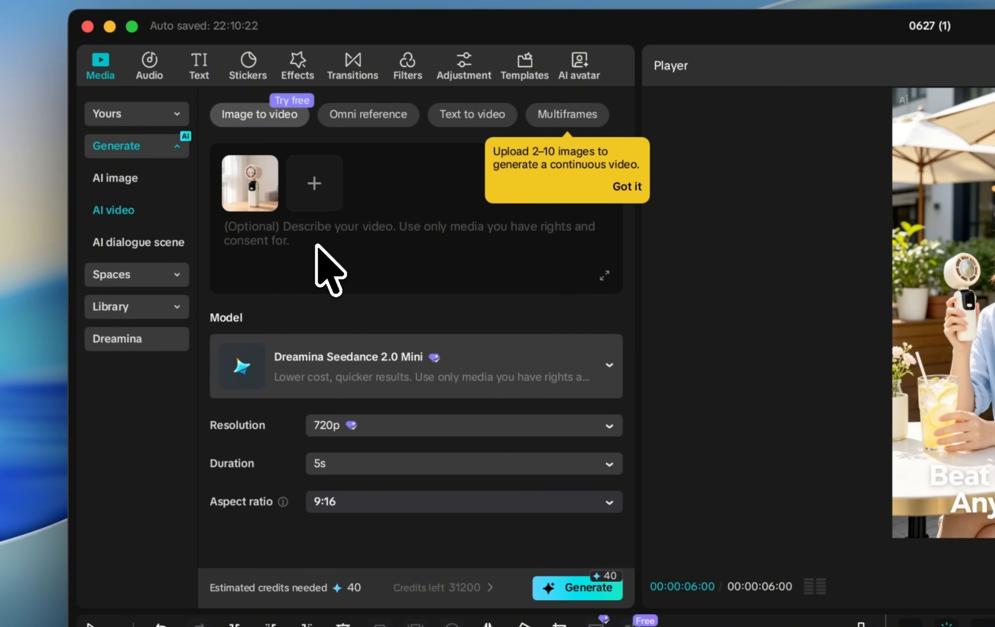
text(360 rorates,then close looks, running fan, wind.)
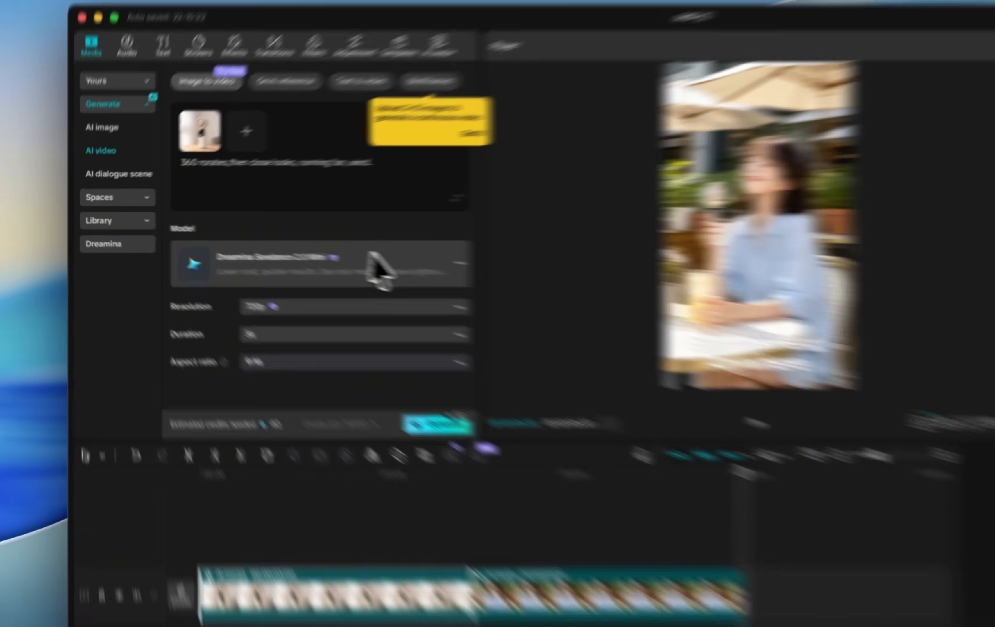
- Look through the available video models and choose Dreamina Seedance 2.0
click(292, 247)
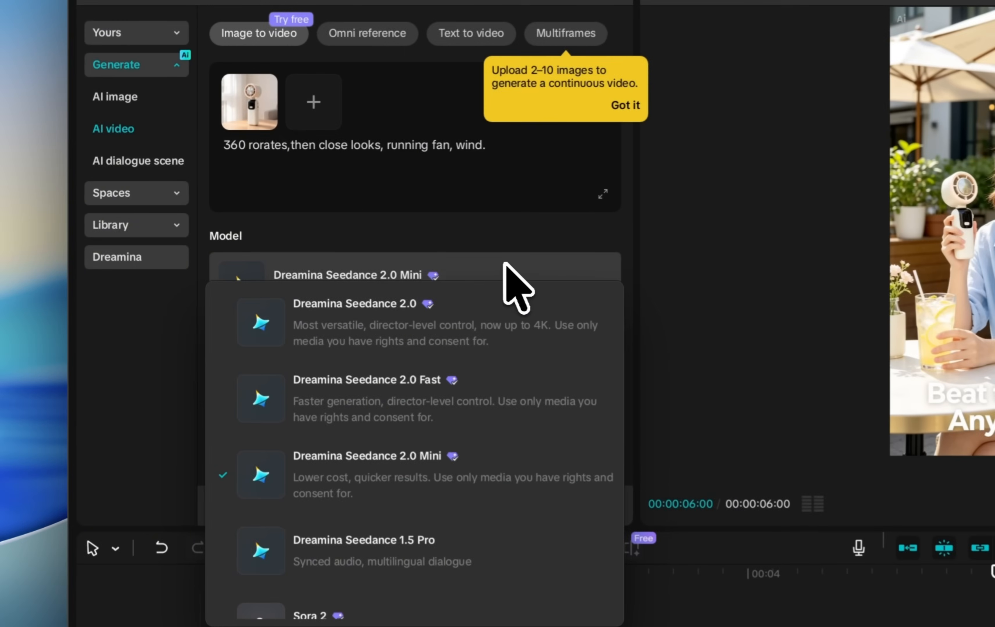
scroll(477, 389, down, 5)
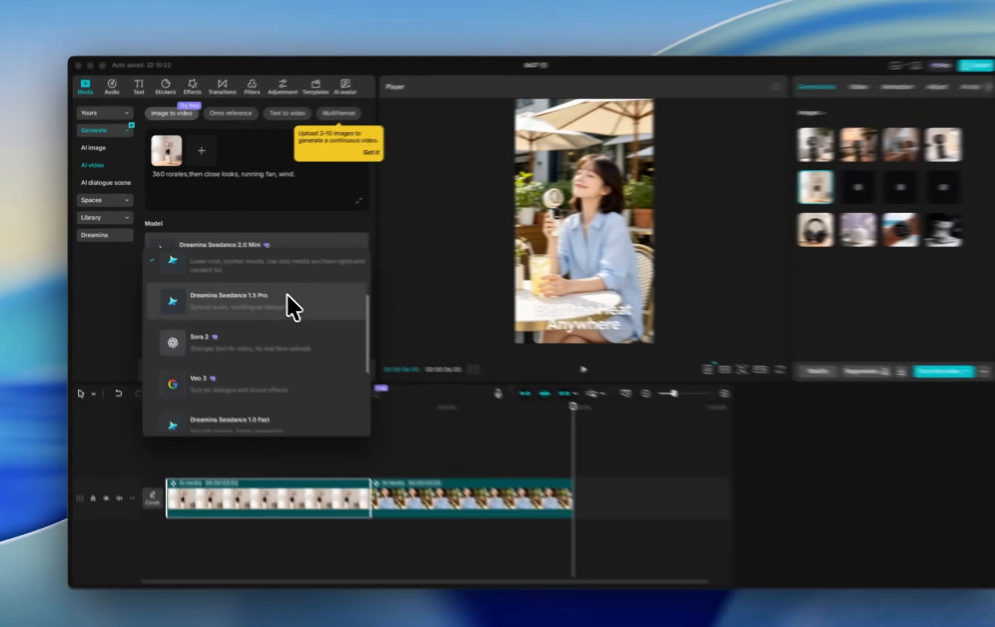
scroll(287, 295, up, 4)
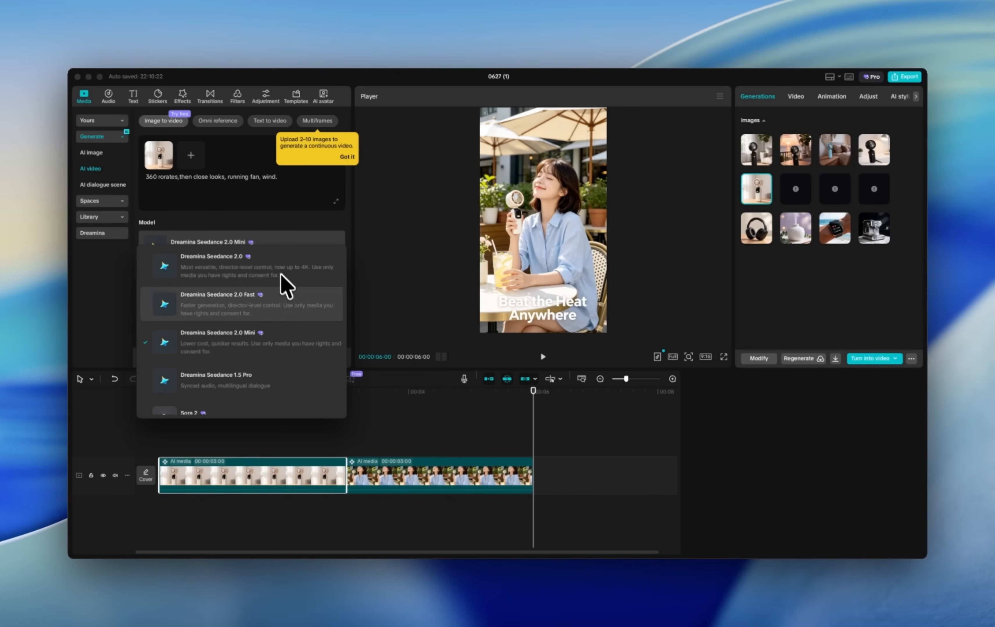
scroll(292, 352, down, 2)
scroll(294, 352, down, 5)
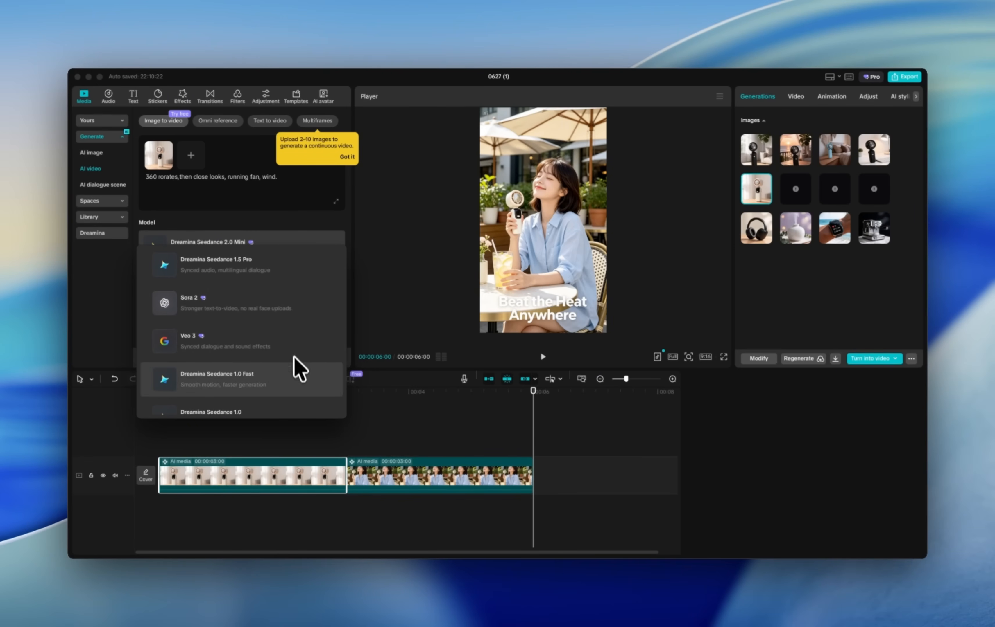
scroll(295, 350, down, 3)
scroll(292, 342, down, 2)
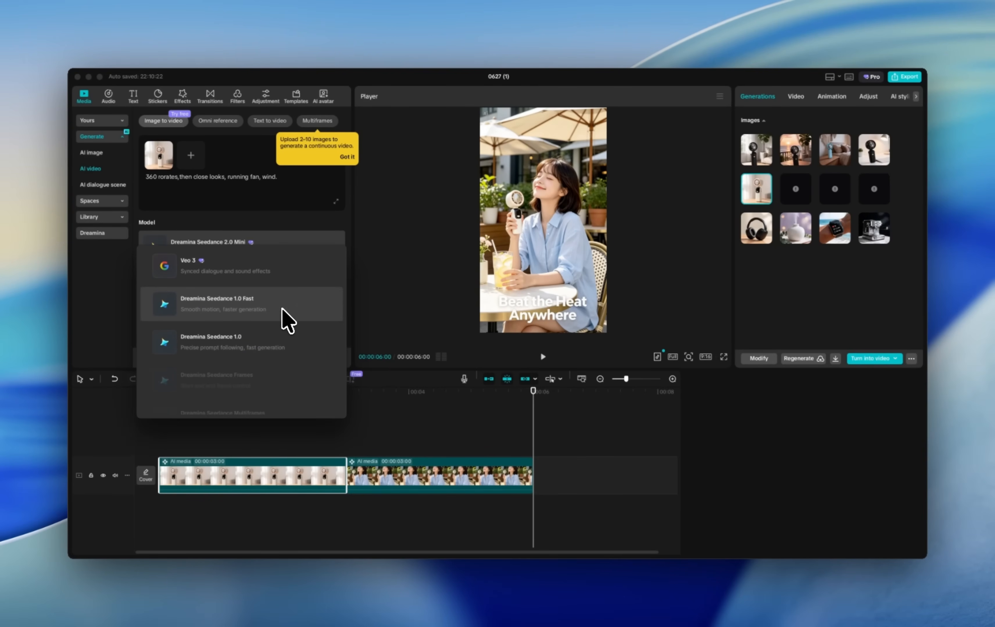
scroll(288, 321, up, 5)
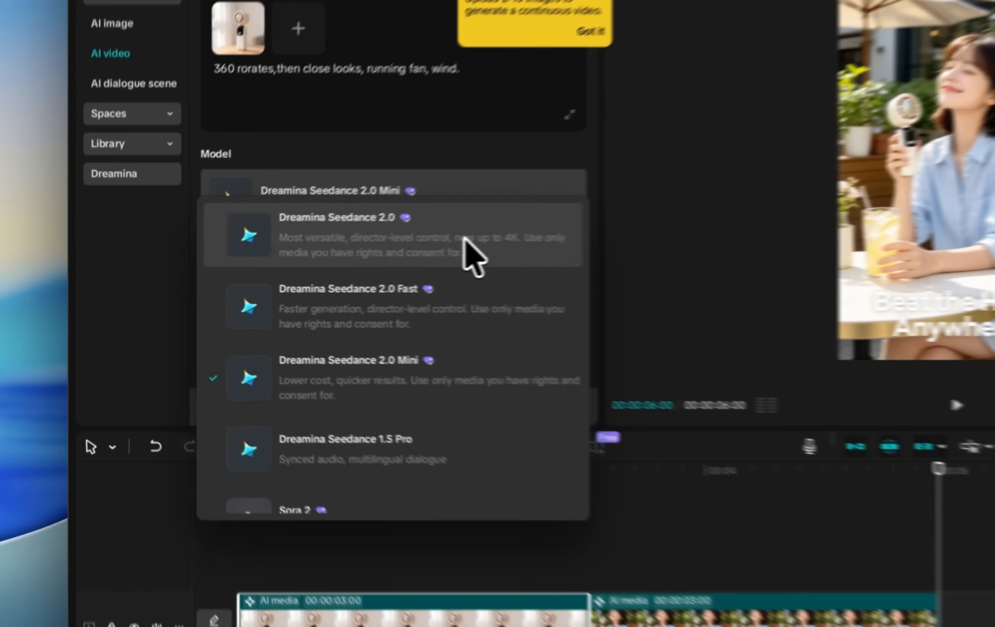
click(278, 268)
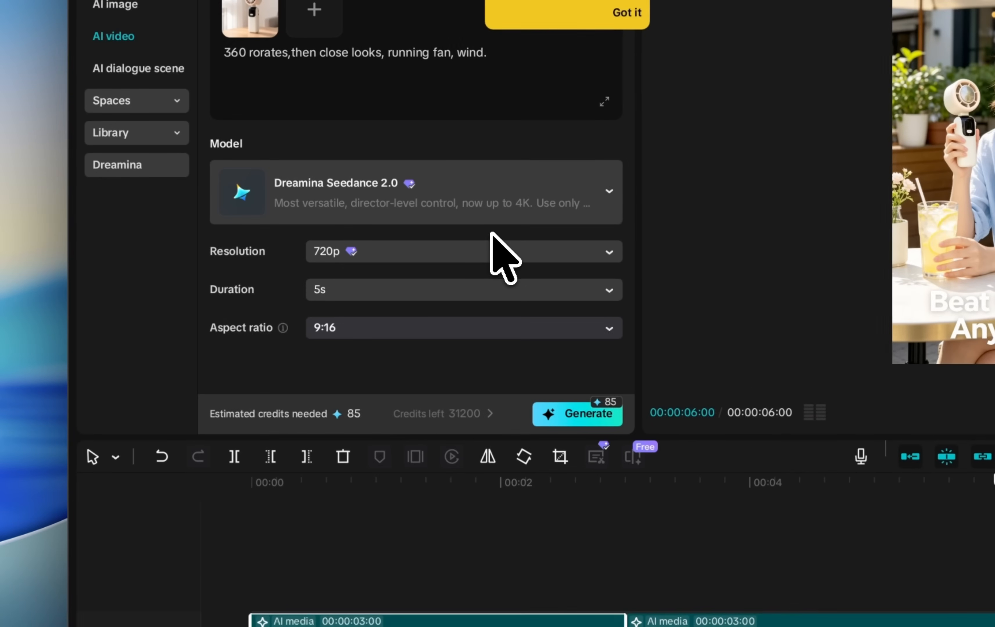
- Review the video resolution options and choose 720p
click(489, 253)
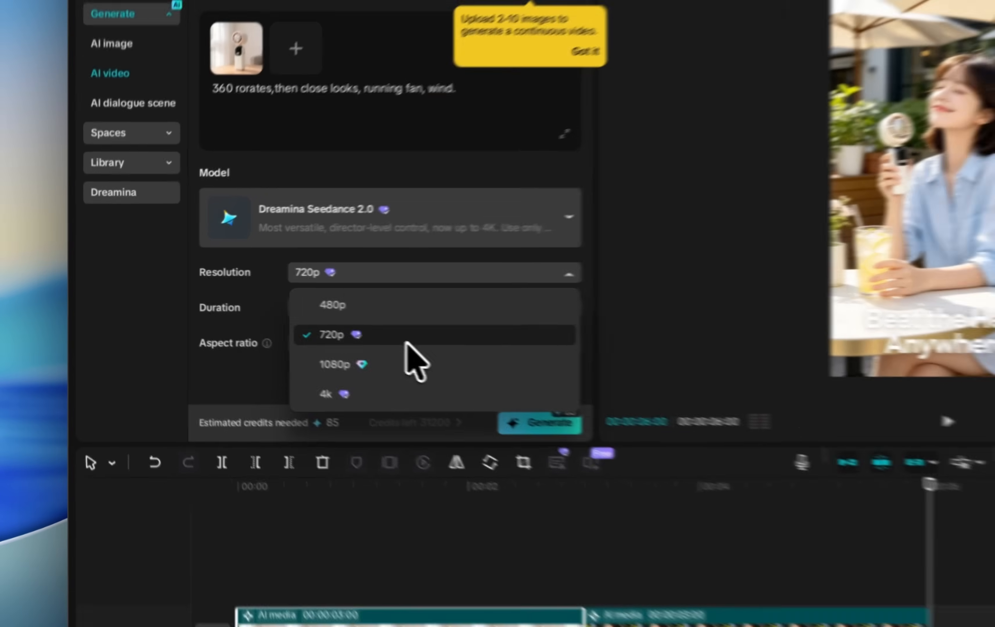
click(249, 310)
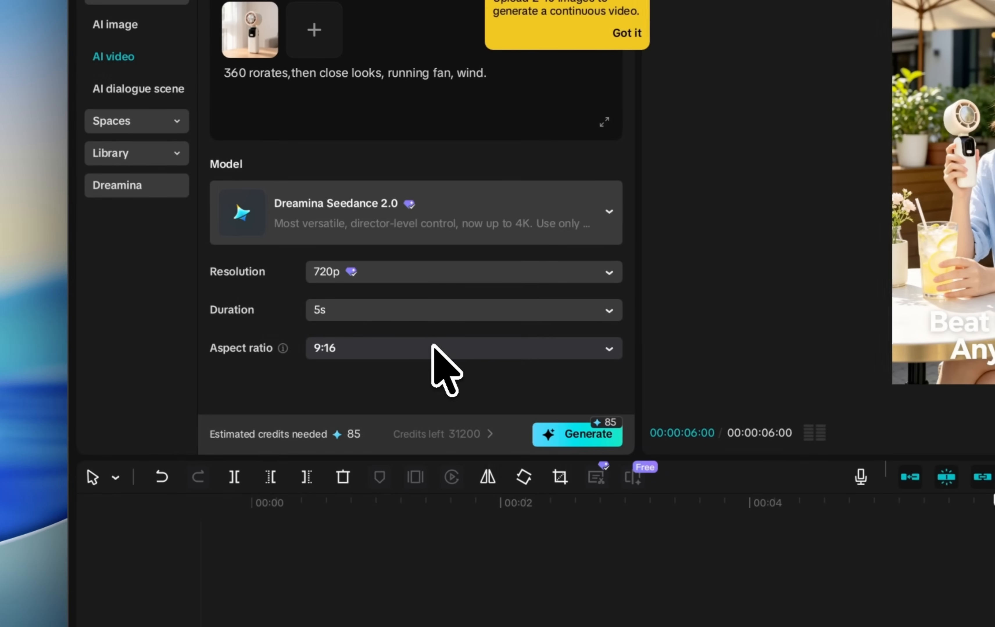
click(414, 275)
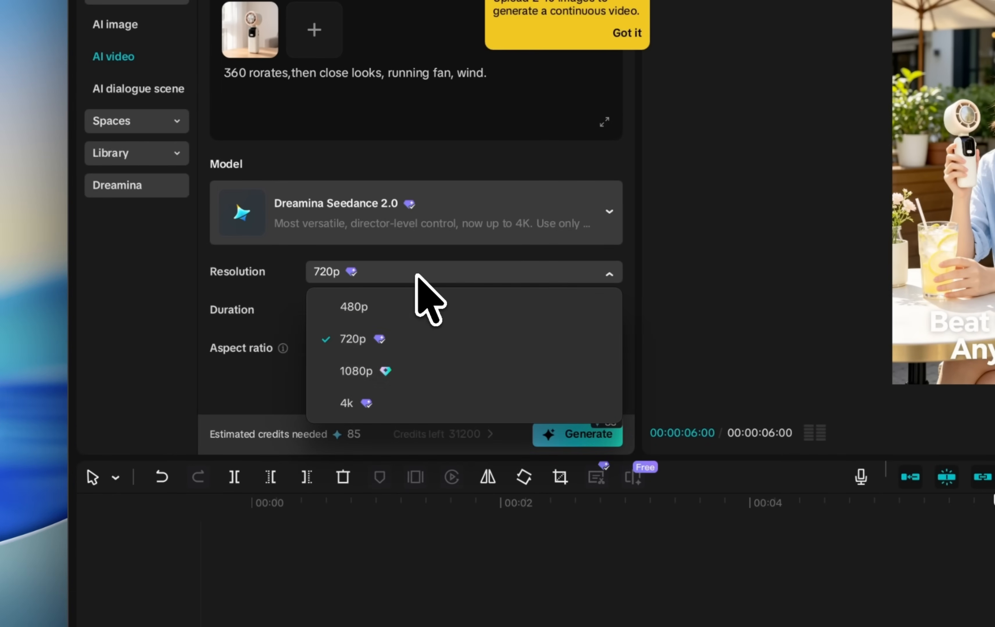
click(409, 341)
- Choose a 5s duration and a 9:16 aspect ratio for the AI video
click(382, 317)
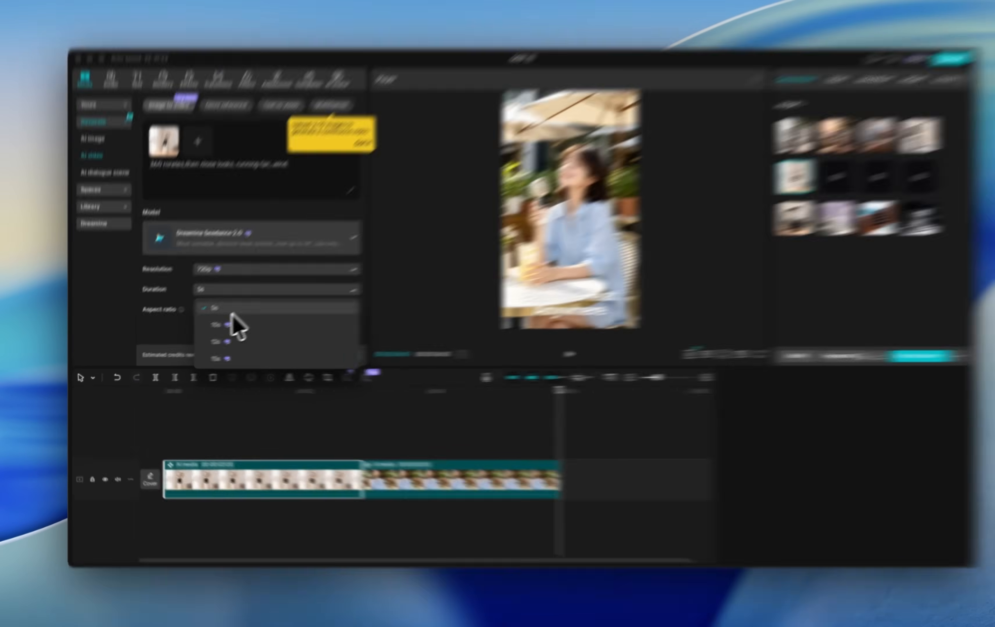
click(231, 311)
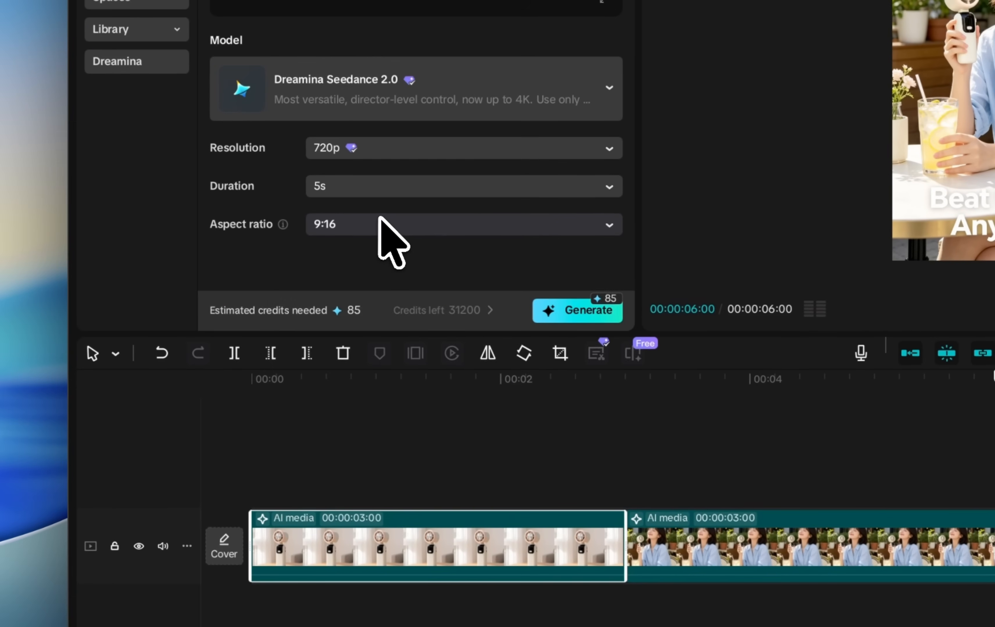
click(237, 309)
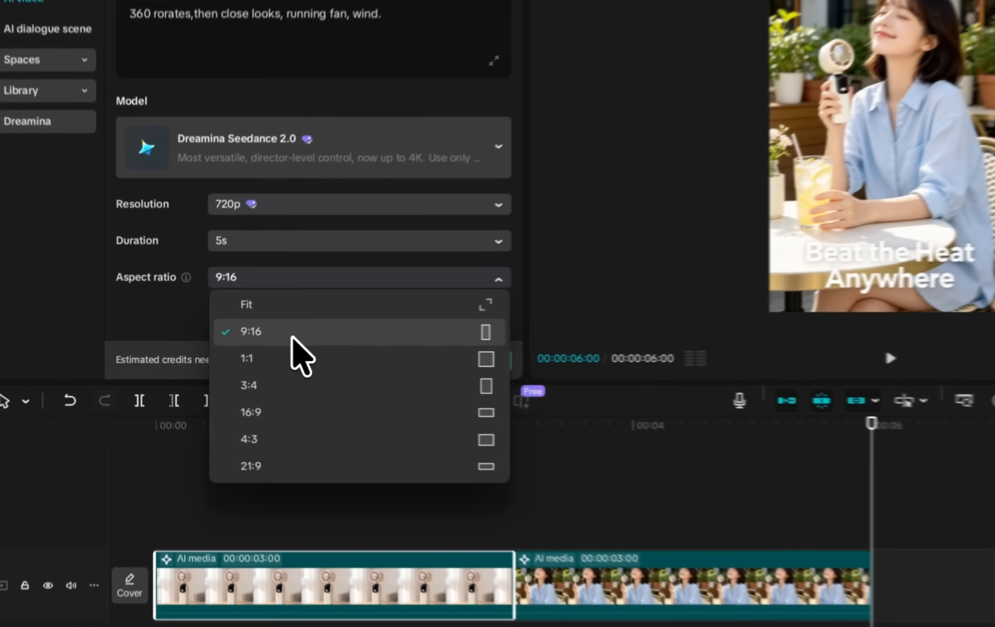
click(233, 344)
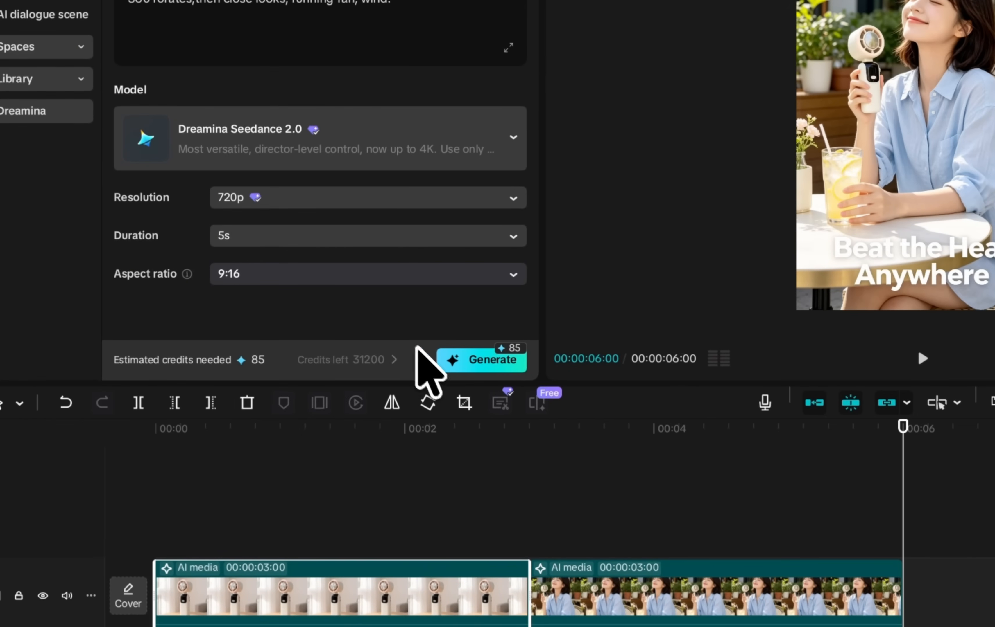
- Generate the AI video from the fan image and play it back on the timeline, pausing on the close-up of the fan
click(477, 360)
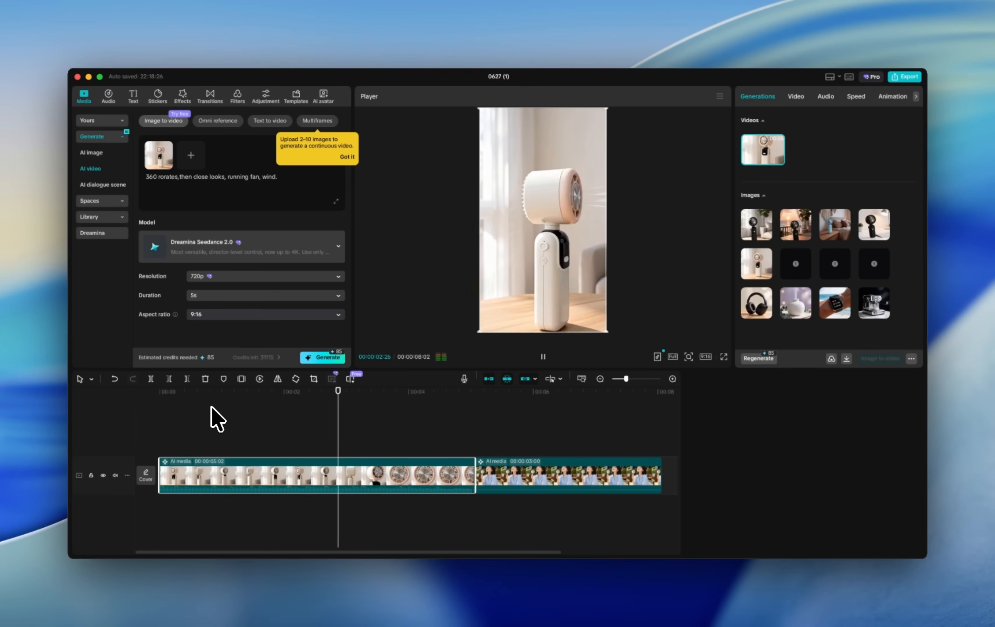
key(space)
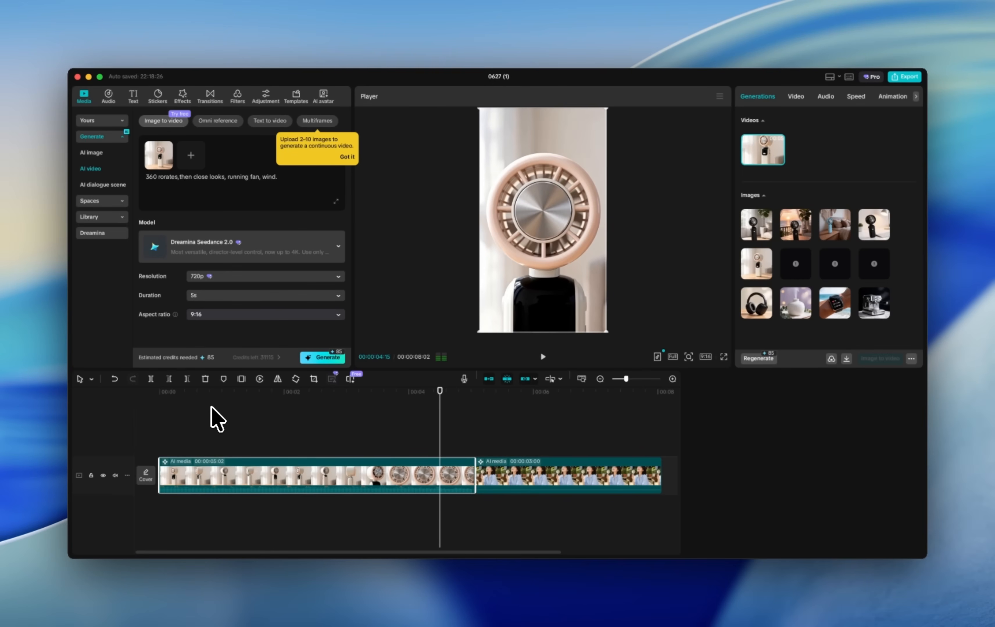
- Apply a filter to the generated fan video, select the clip and open the trending video effects
click(237, 96)
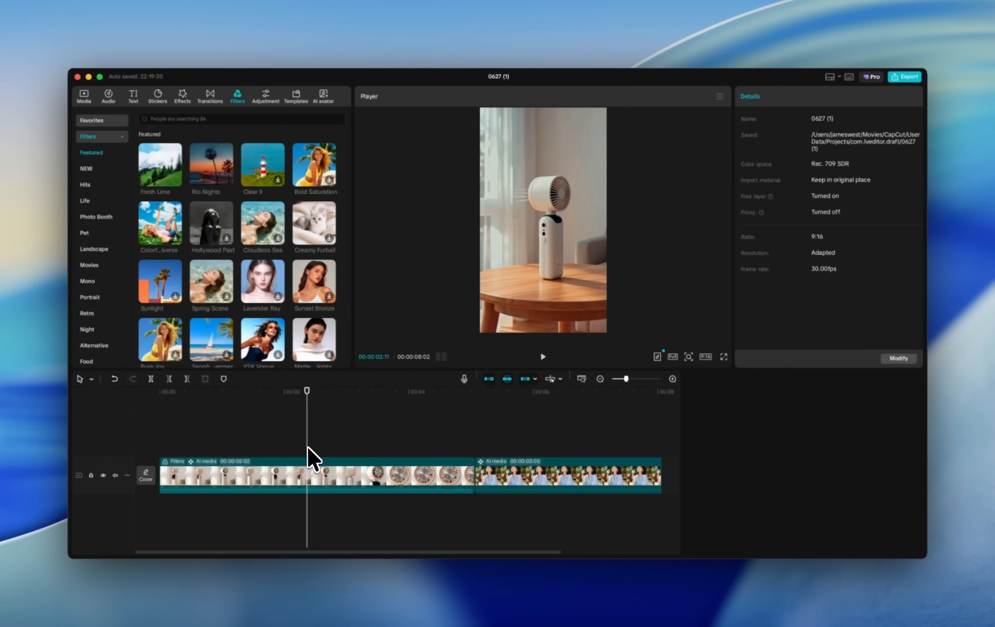
click(309, 466)
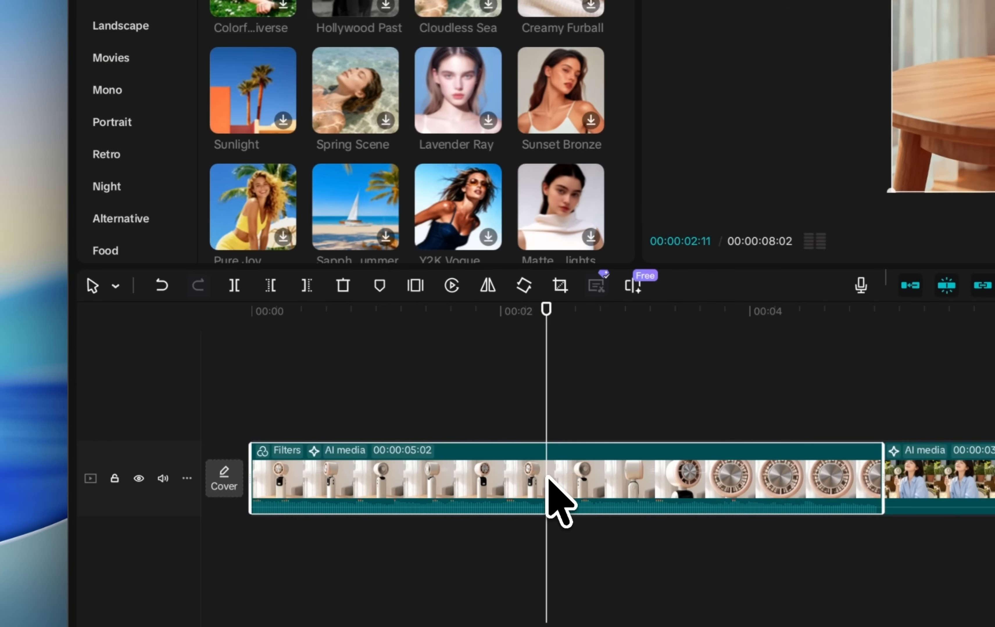
click(183, 95)
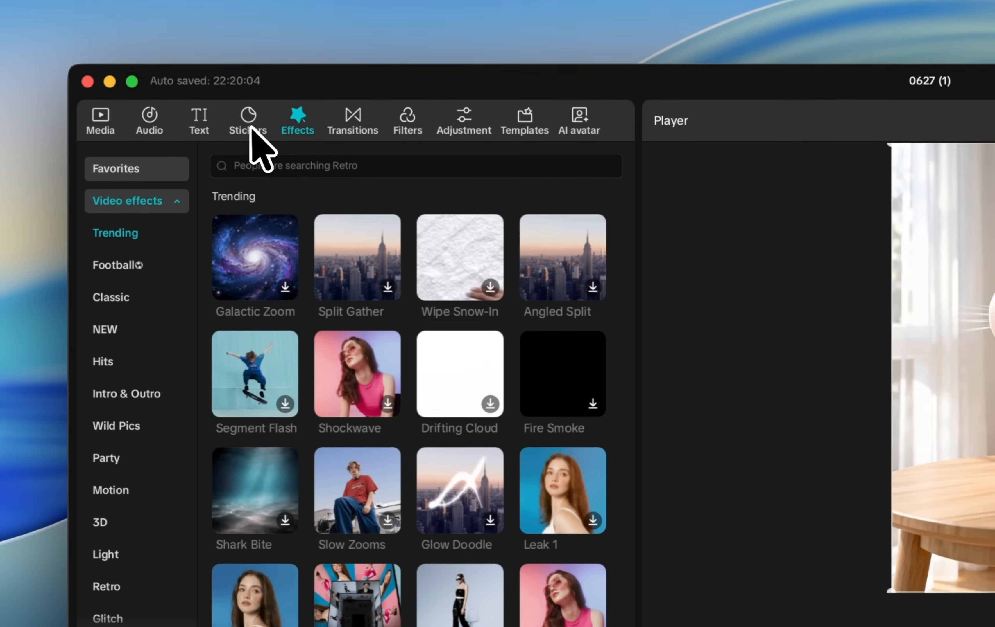
- Look through the sticker and text options and the fan clip's commands, and play back the start of the timeline
click(250, 129)
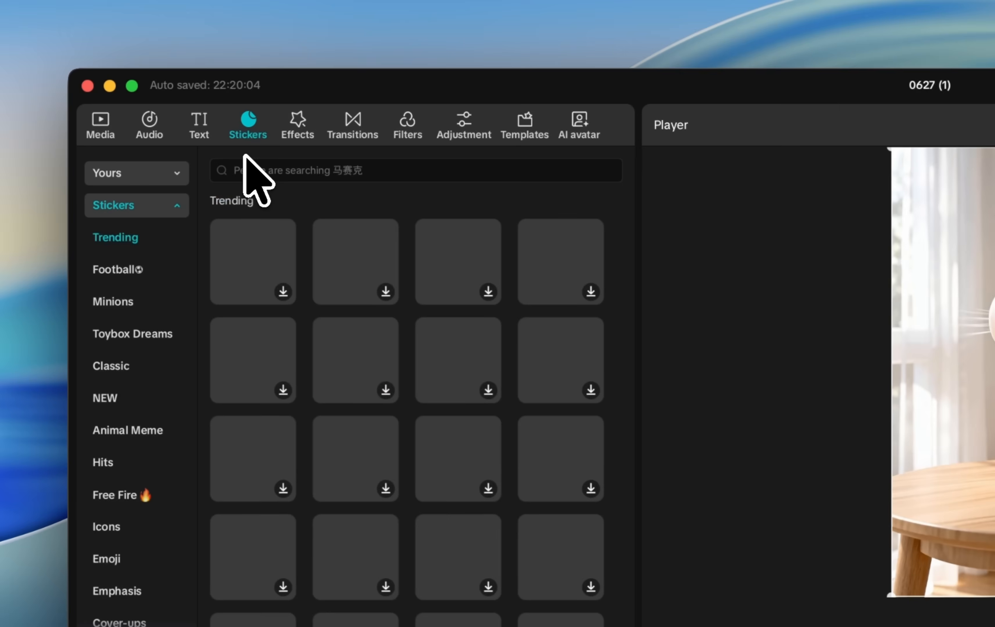
click(201, 117)
mouse_move(233, 191)
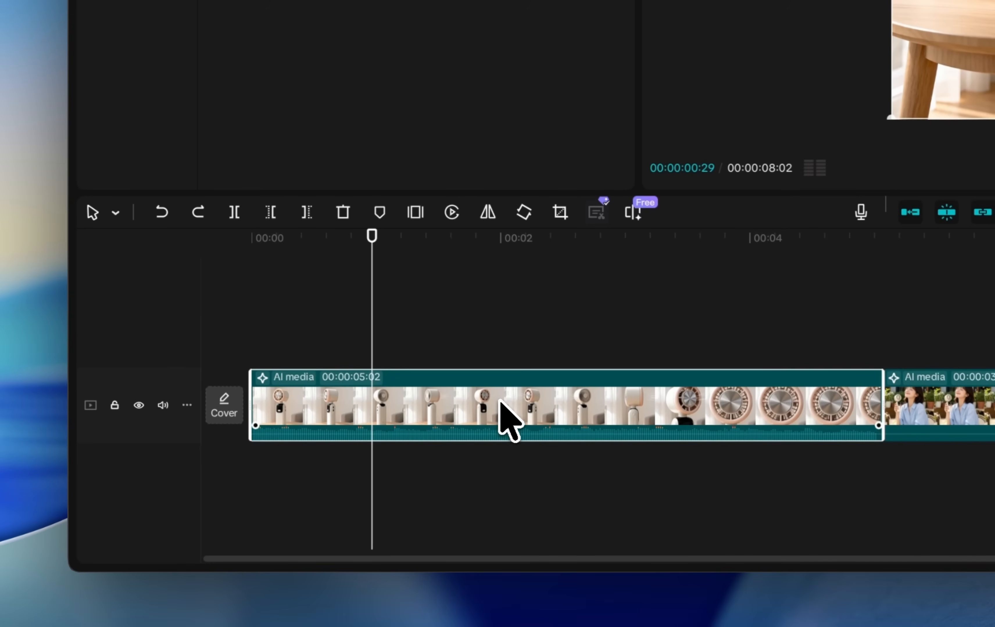
right_click(500, 401)
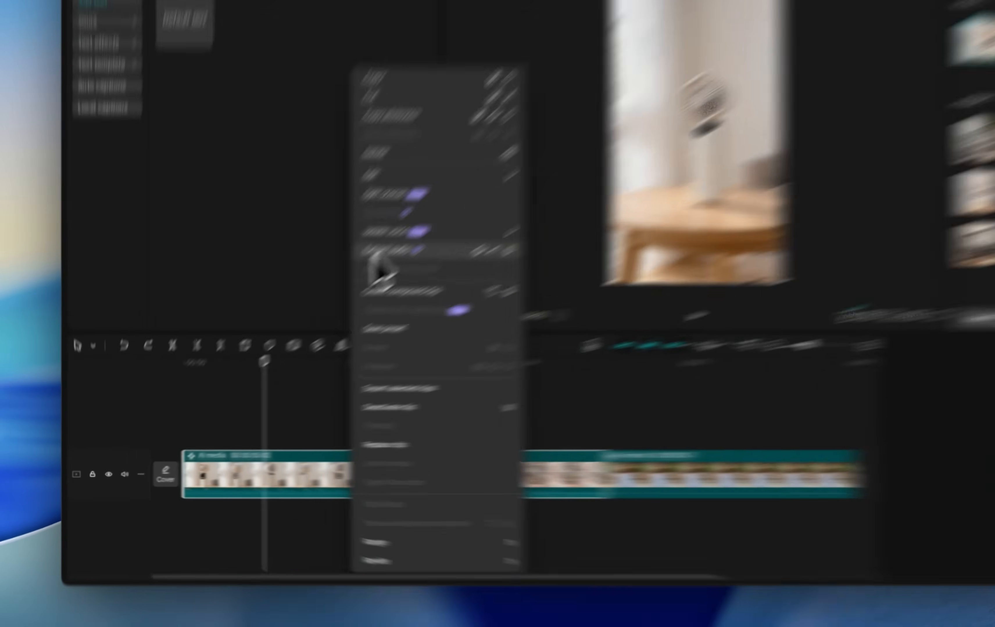
click(303, 310)
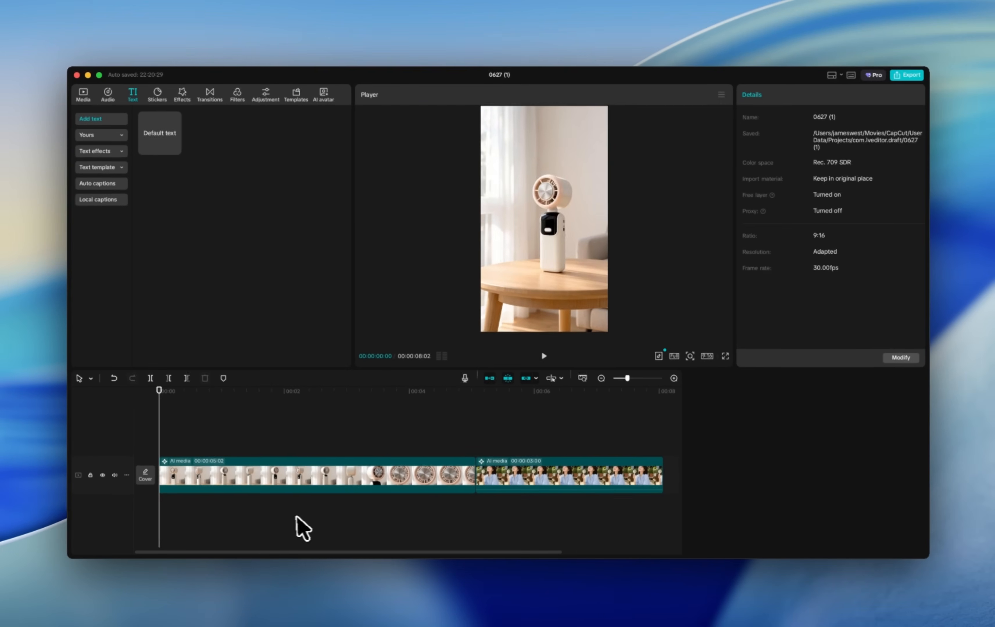
key(space)
key(space)
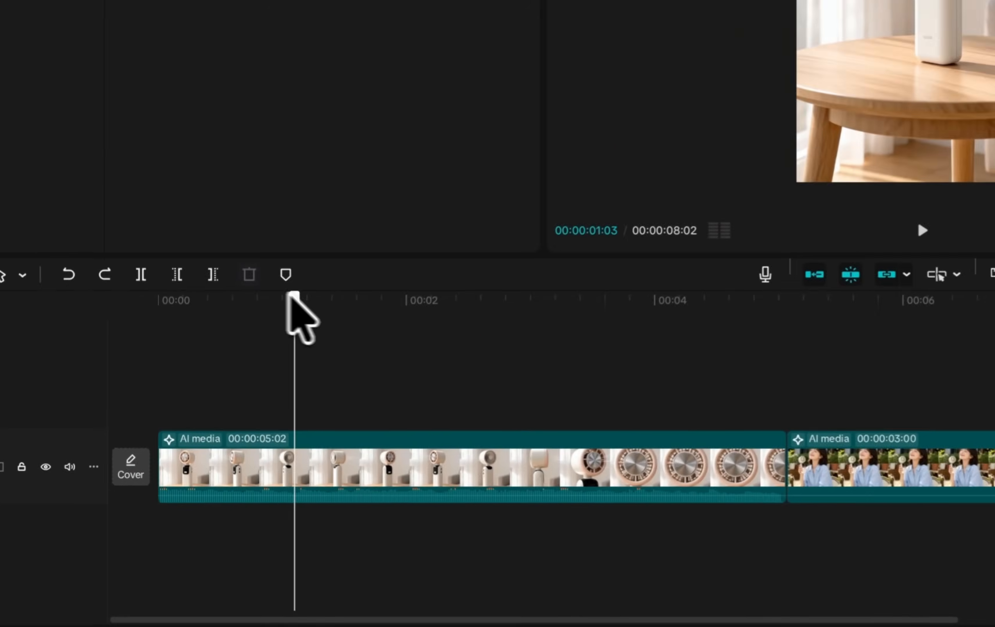
- Turn the "Beat the Heat Anywhere" image clip into a 5s, 720p, 9:16 Dreamina Seedance 2.0 Mini video and scrub through the result
drag(224, 391, 496, 420)
click(675, 481)
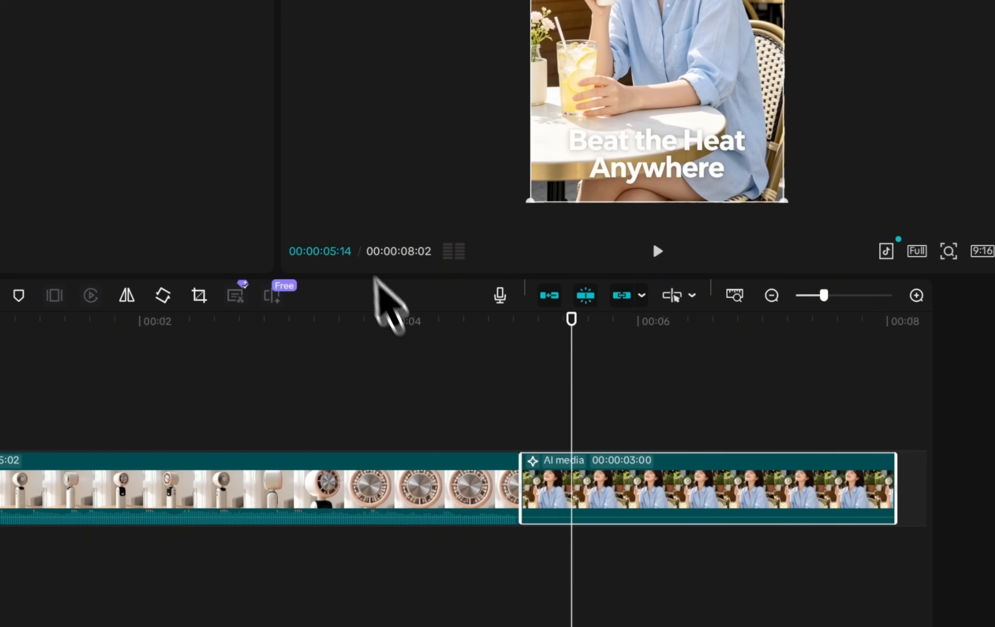
right_click(630, 488)
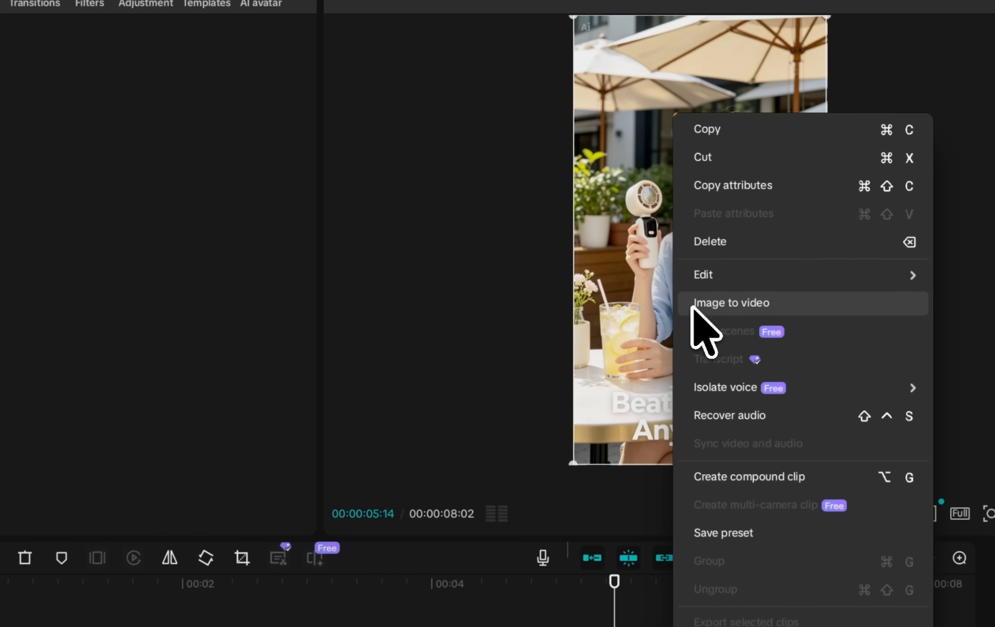
click(693, 307)
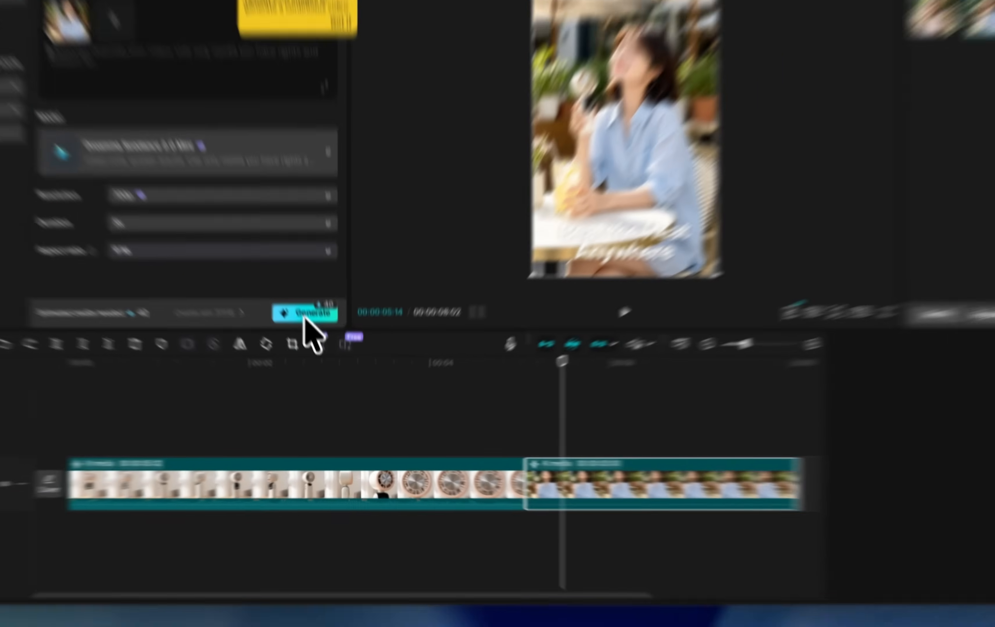
click(304, 318)
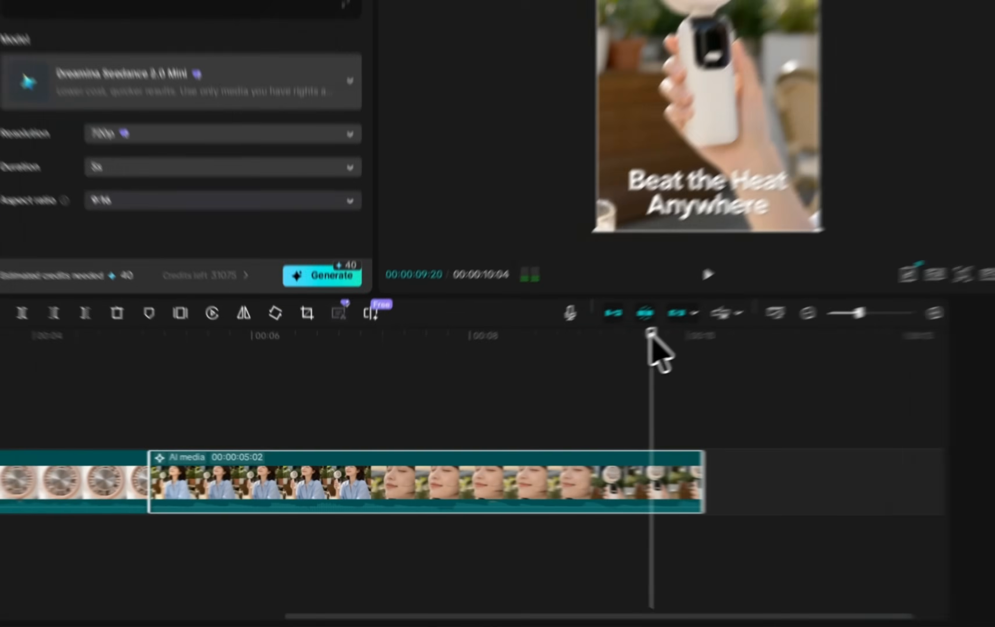
drag(510, 391, 262, 392)
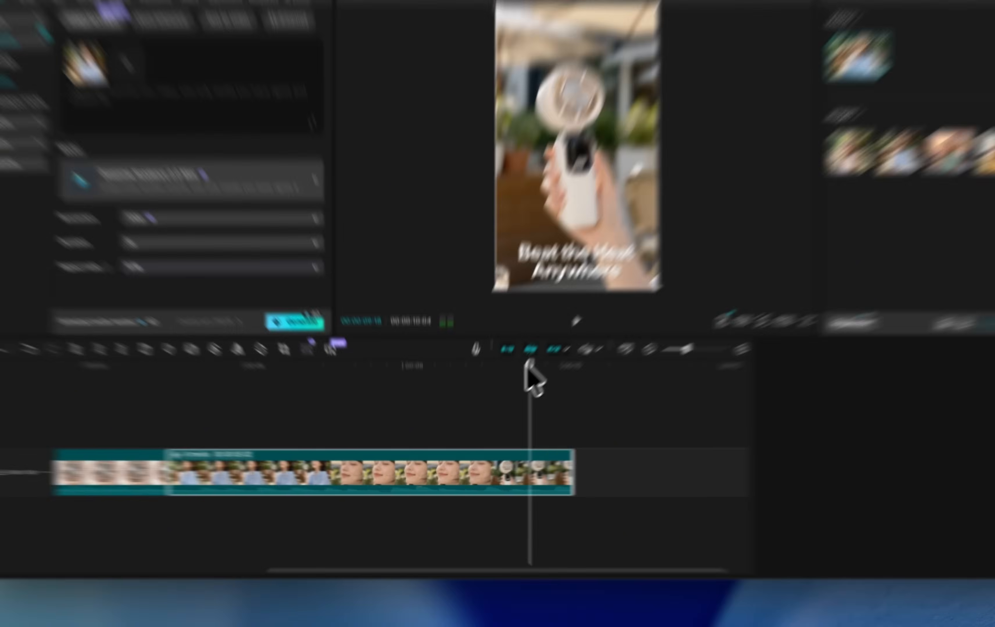
drag(506, 391, 412, 407)
drag(402, 327, 491, 335)
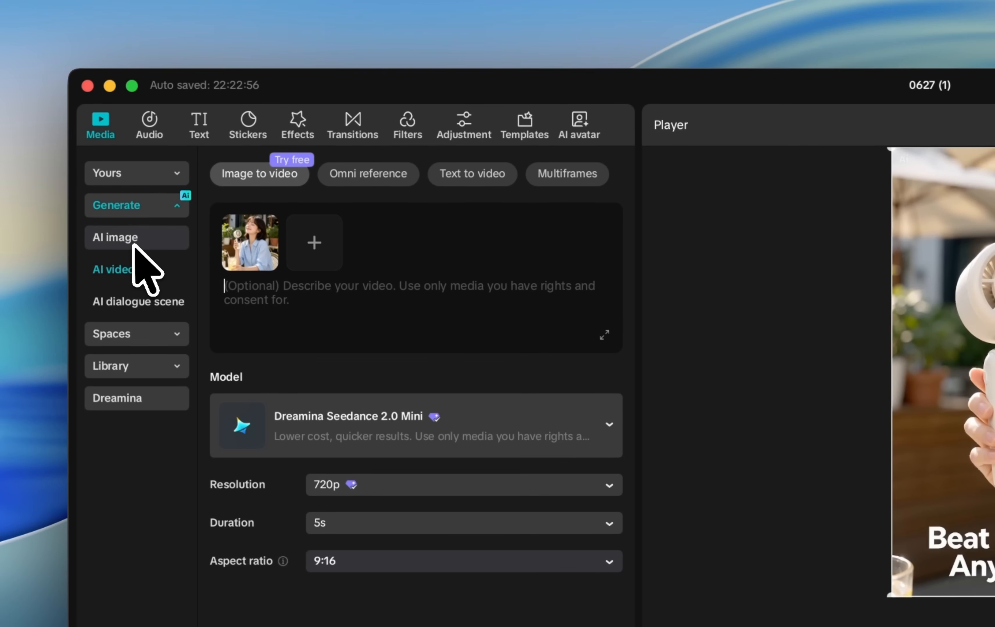
- Generate new AI images from a reference image of the fan with Seedream 4.3 at 2k resolution and a 9:16 aspect ratio
click(133, 246)
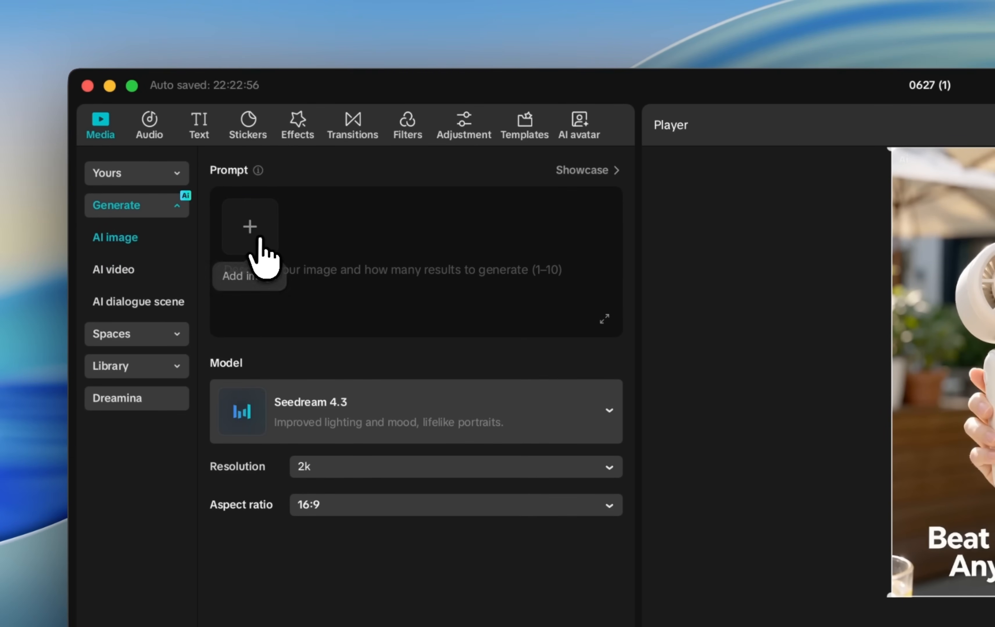
click(249, 227)
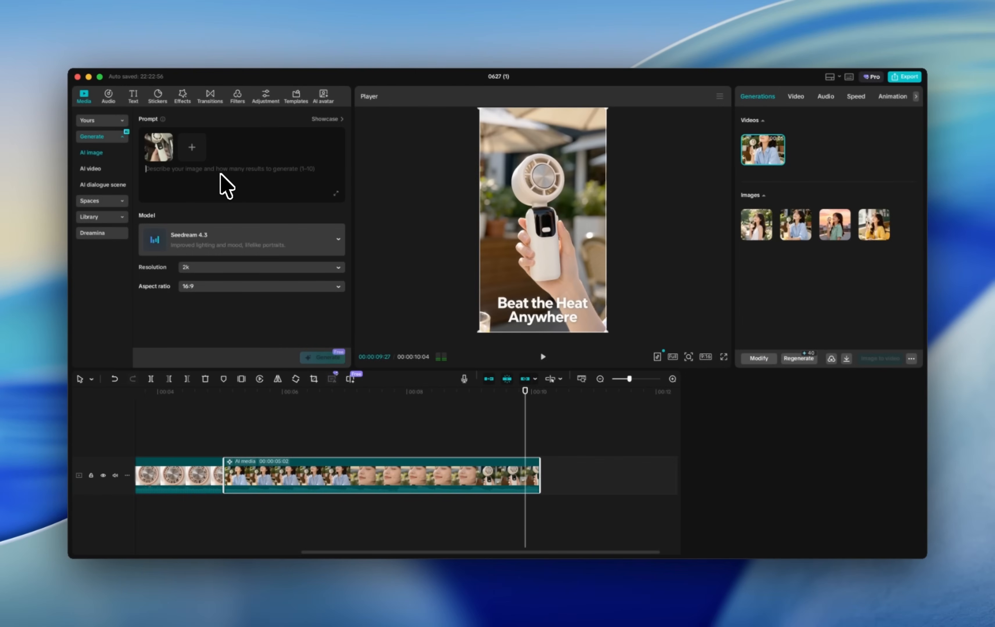
click(286, 287)
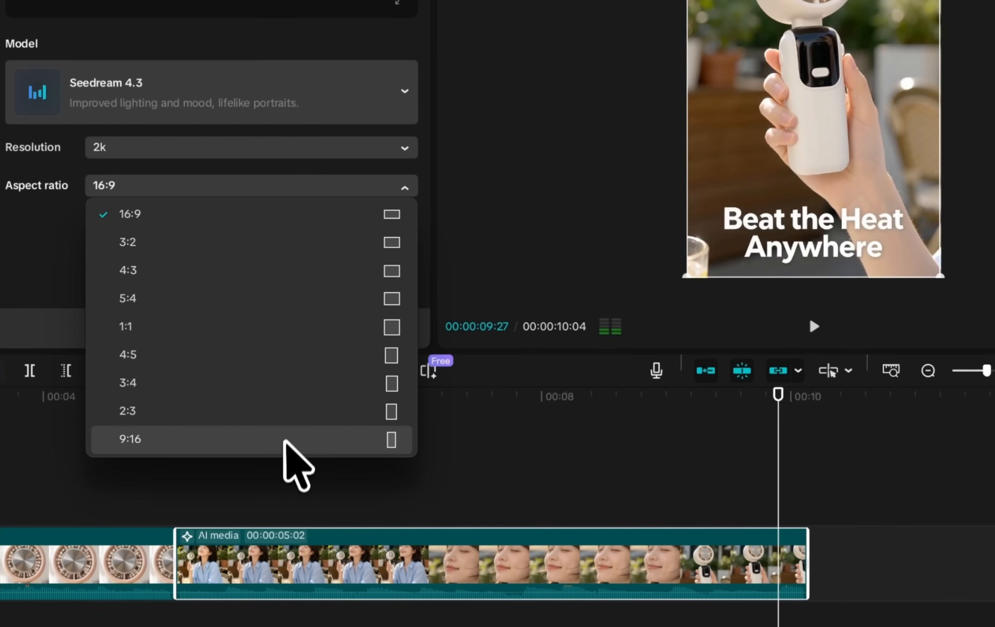
click(278, 413)
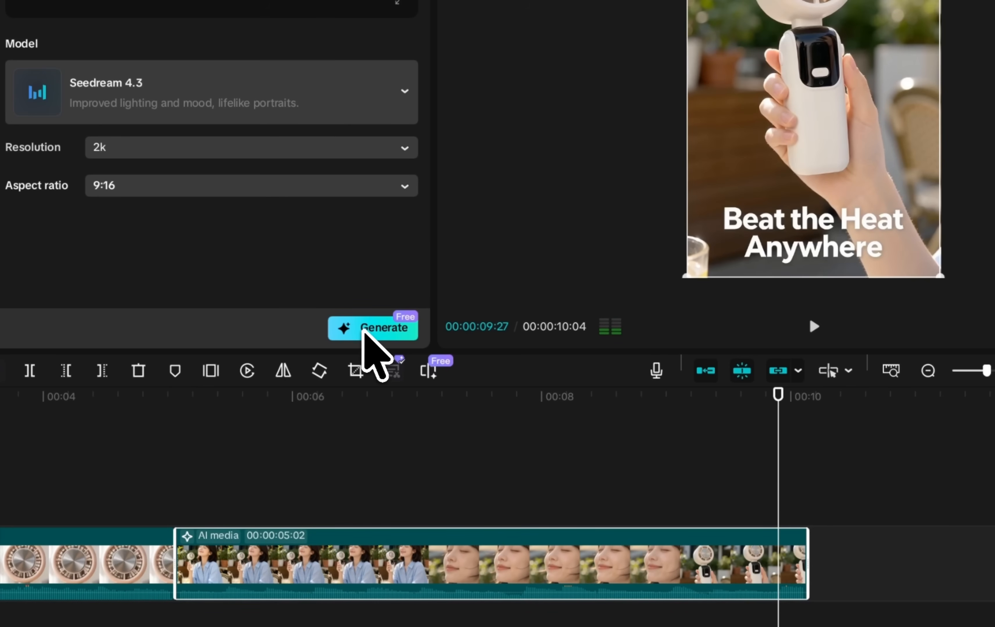
click(369, 330)
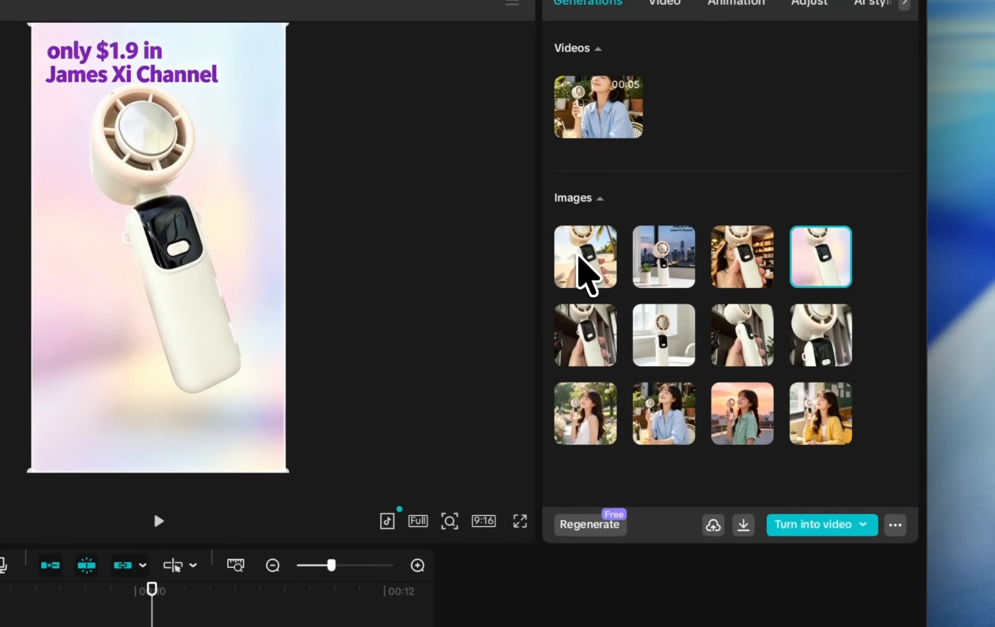
- Compare the newly generated fan posters and choose the café scene with the orange caption for the timeline clip
click(597, 261)
click(654, 254)
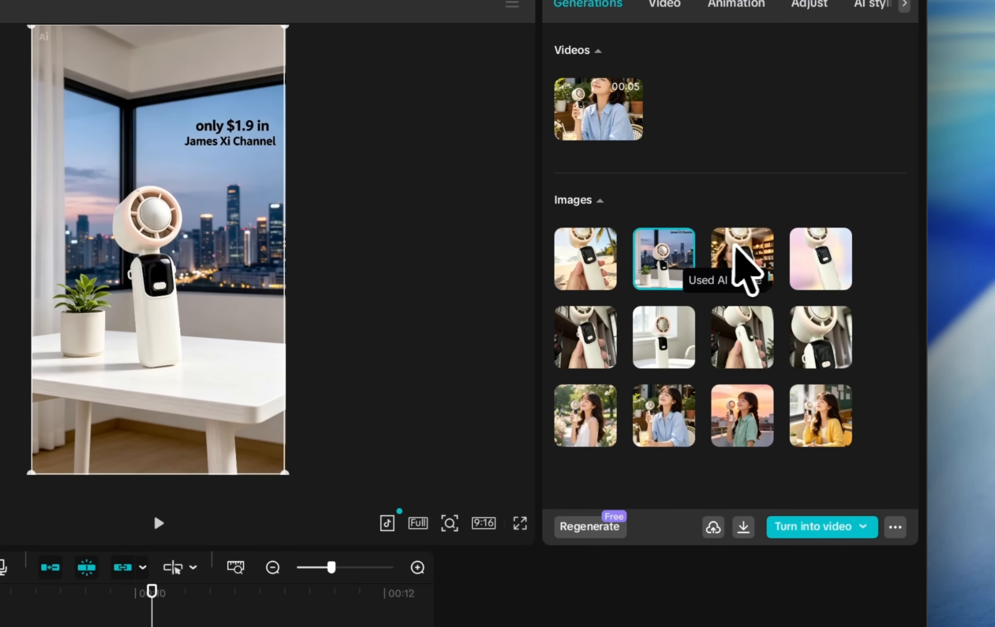
click(743, 263)
click(810, 261)
click(750, 262)
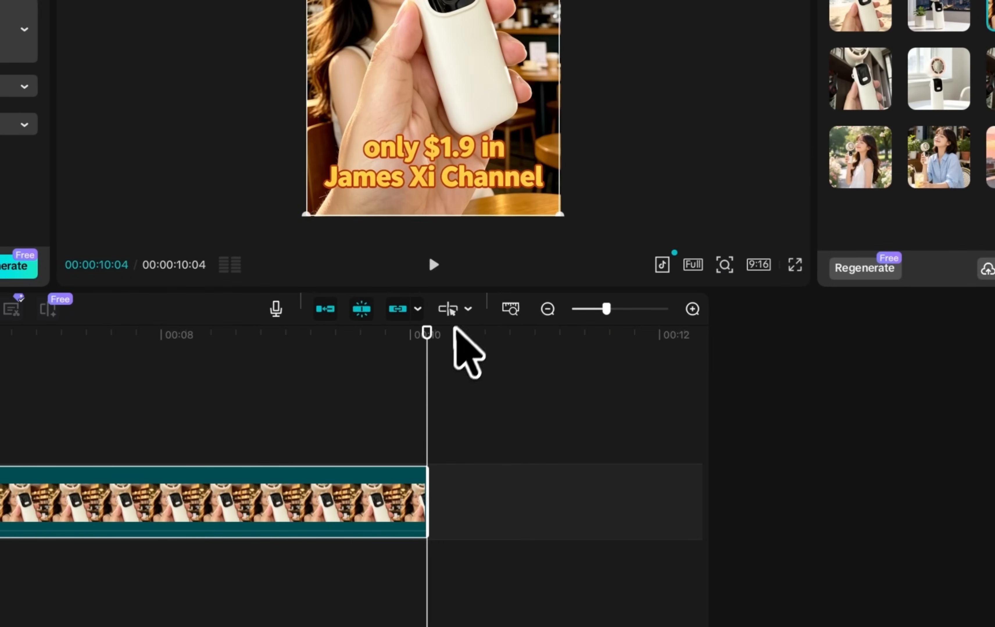
- Turn the café poster clip into a 5s, 720p, 9:16 Dreamina Seedance 2.0 Mini video and preview it on the timeline
right_click(346, 483)
click(474, 120)
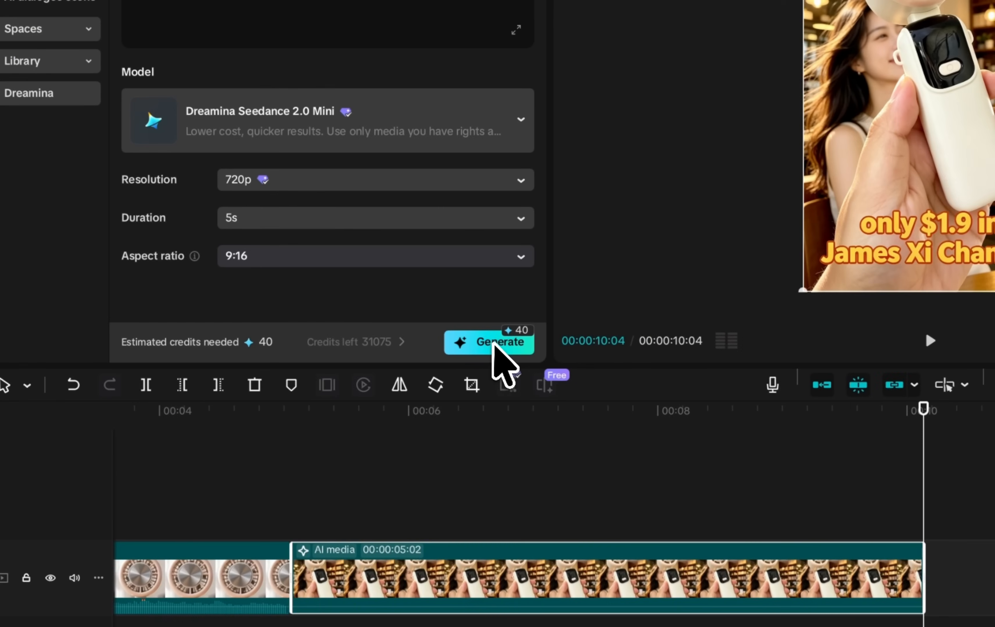
click(494, 343)
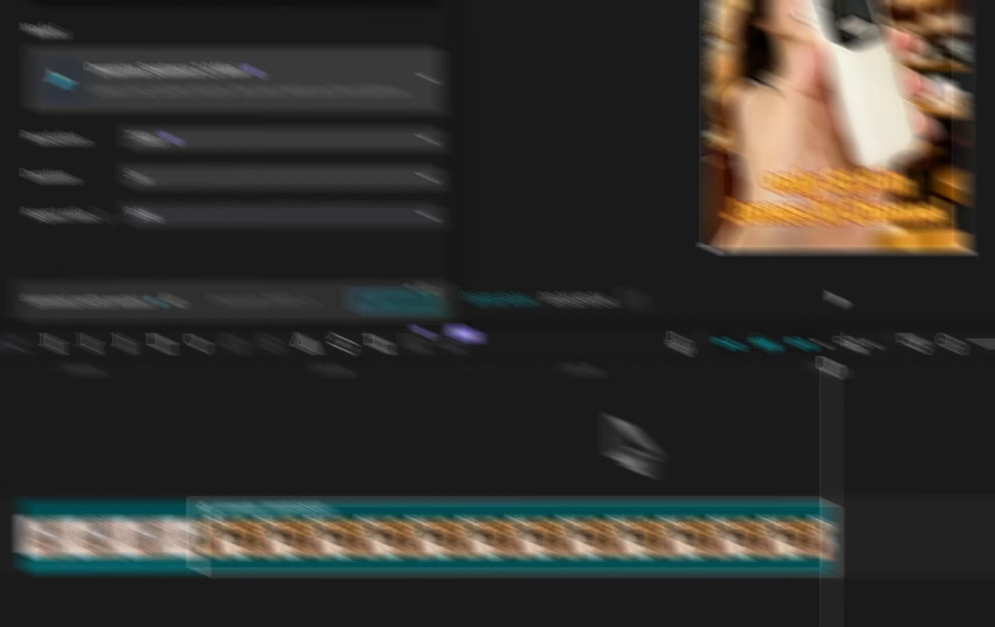
drag(923, 462, 475, 461)
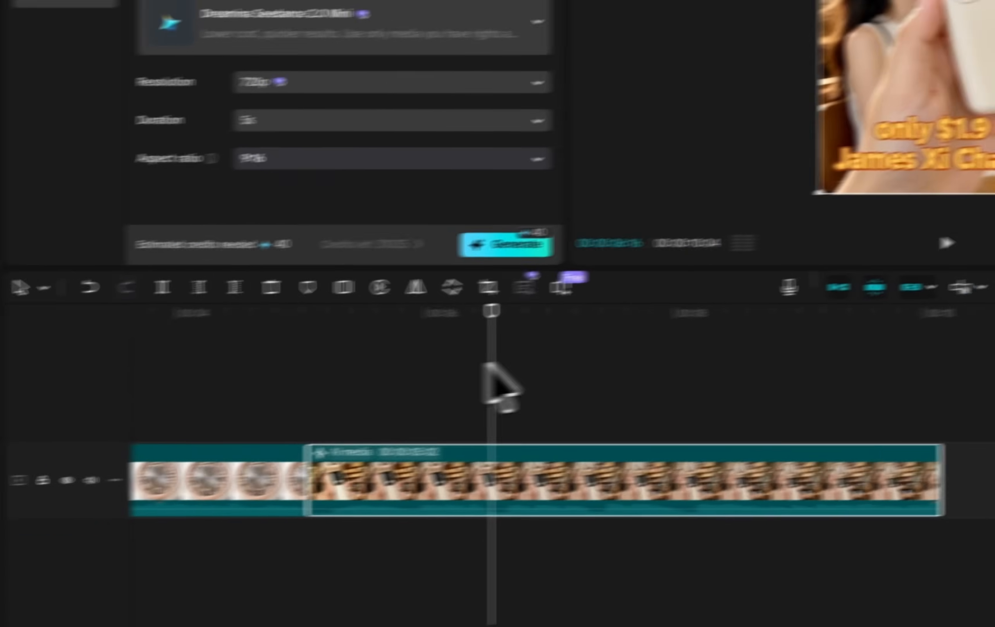
drag(484, 307, 320, 335)
key(space)
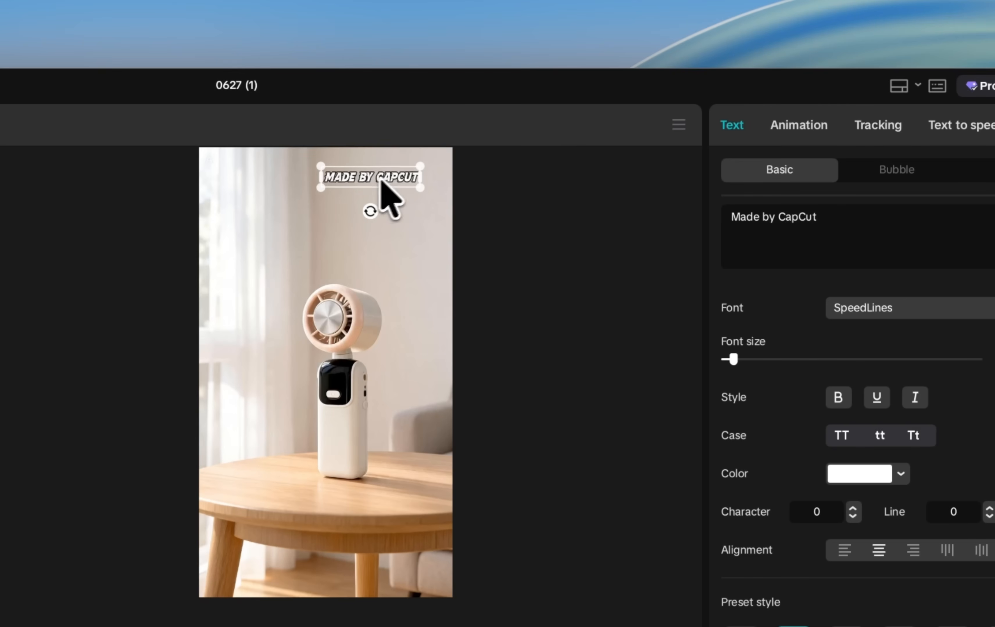
- Move the "Made by CapCut" title up to the video's upper-right corner and give it the enlarging-letters loop animation
drag(381, 177, 405, 158)
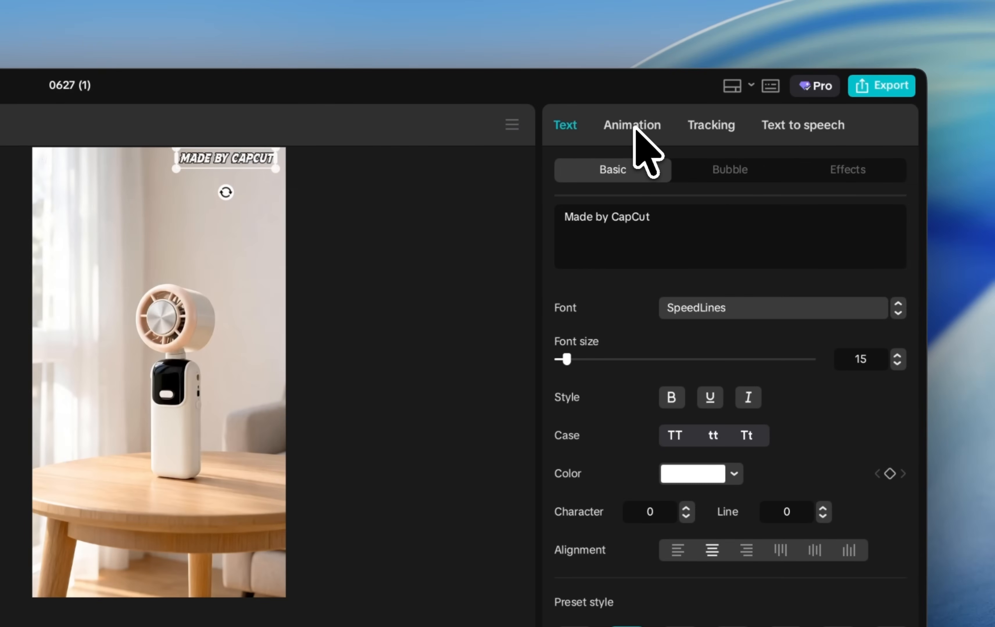
click(634, 128)
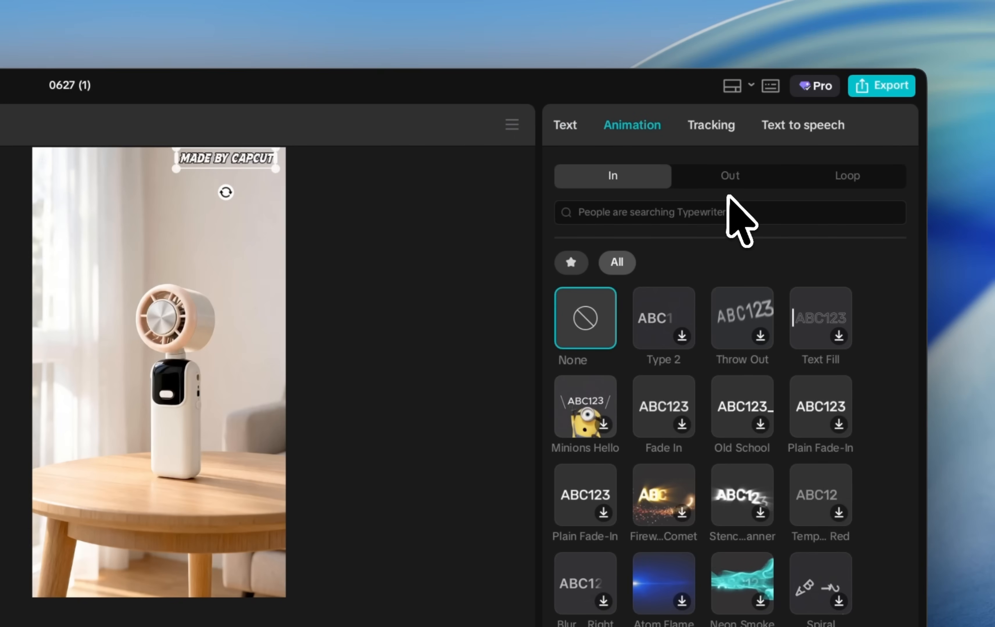
click(729, 179)
click(847, 180)
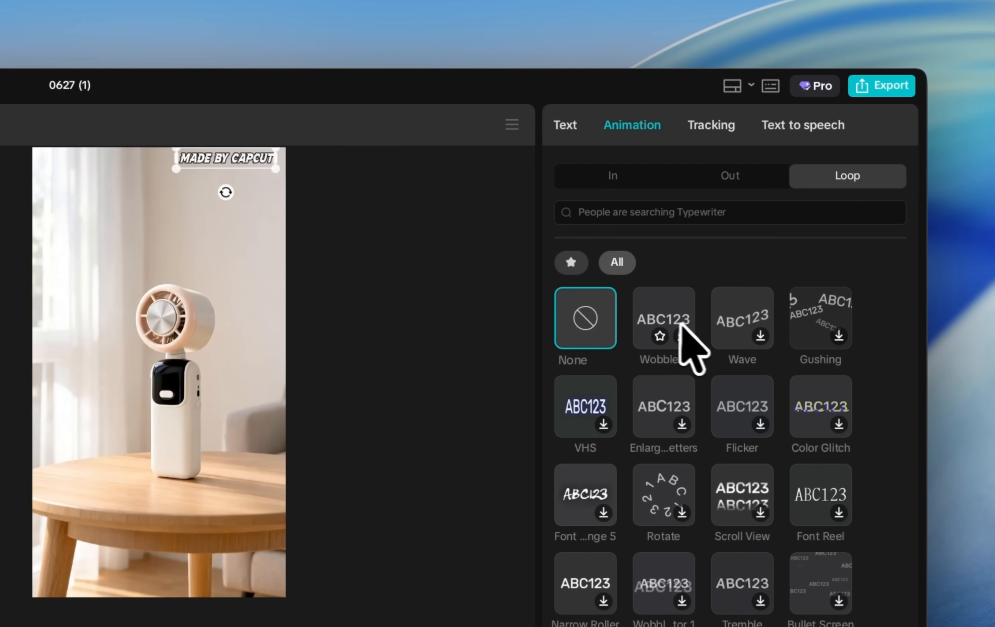
click(736, 409)
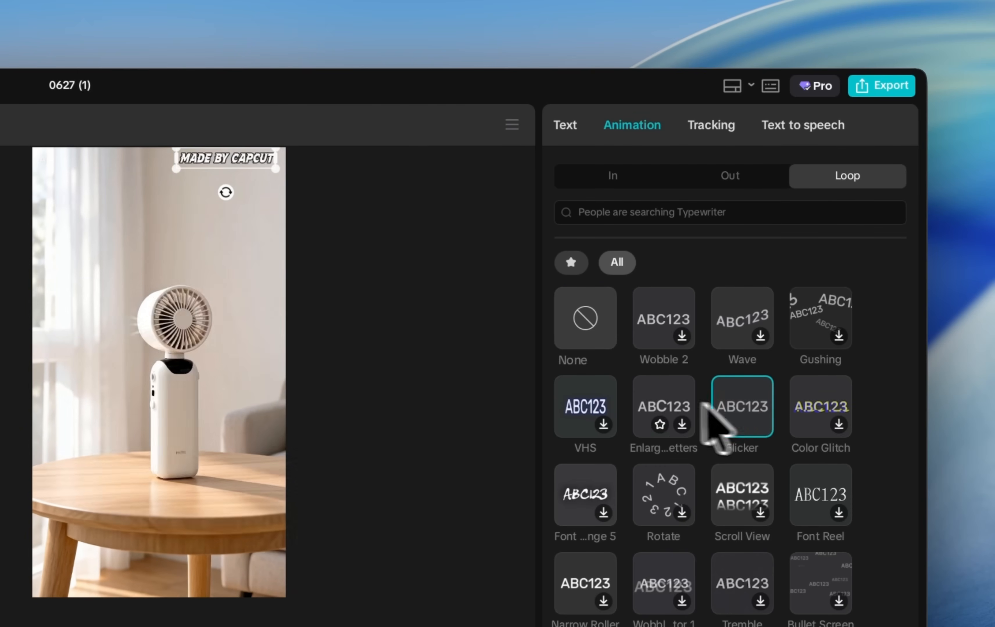
click(647, 409)
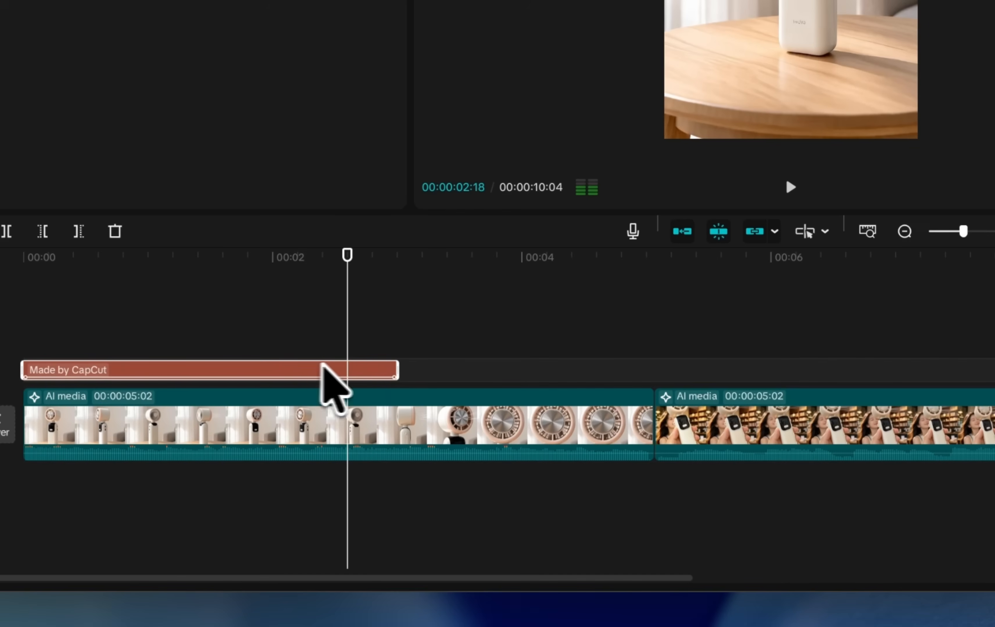
- Extend the "Made by CapCut" title on the timeline to the end of the last video clip at 00:00:10:04
drag(397, 368, 413, 345)
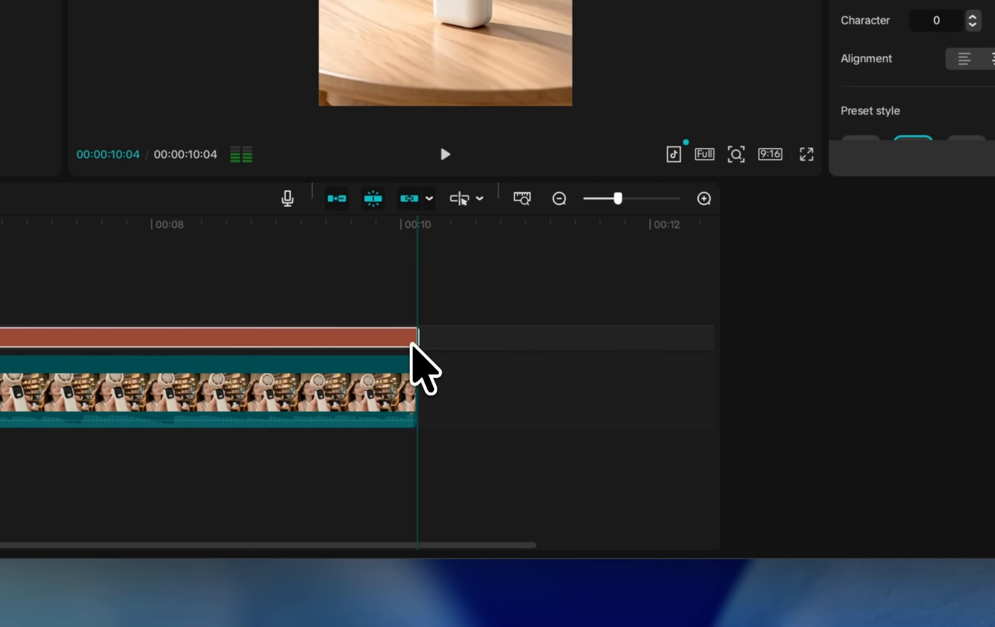
scroll(318, 368, down, 5)
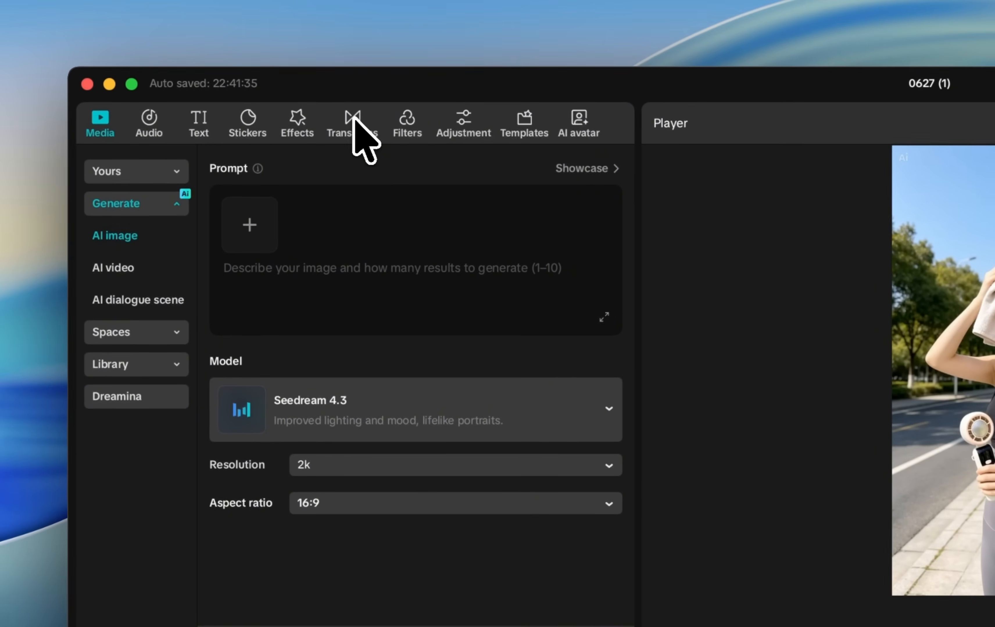
- Add the Quick Dazzle transition between the first two video clips and adjust its duration
click(352, 121)
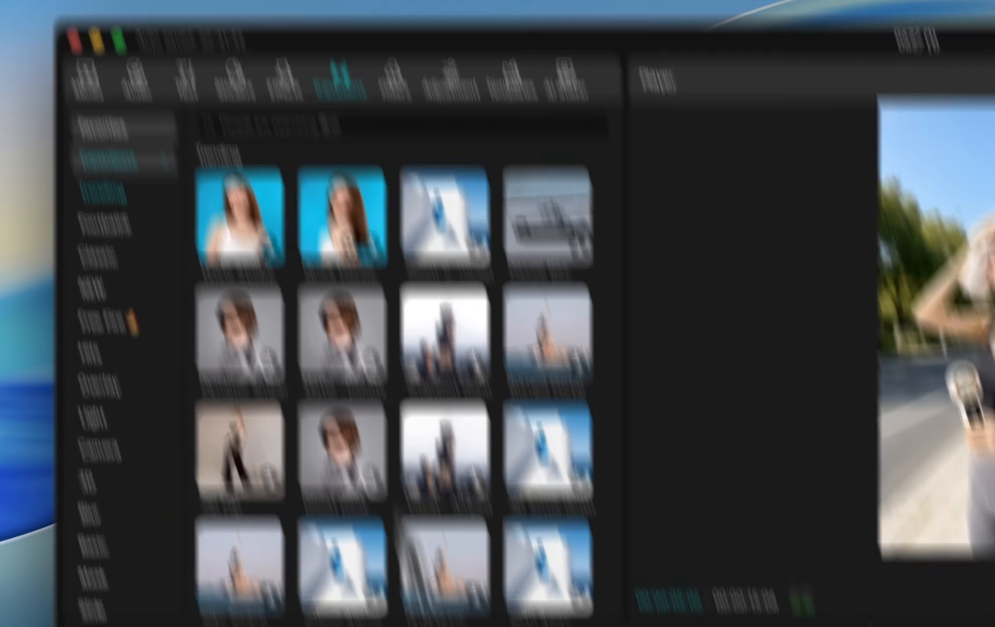
drag(411, 560, 416, 457)
click(711, 186)
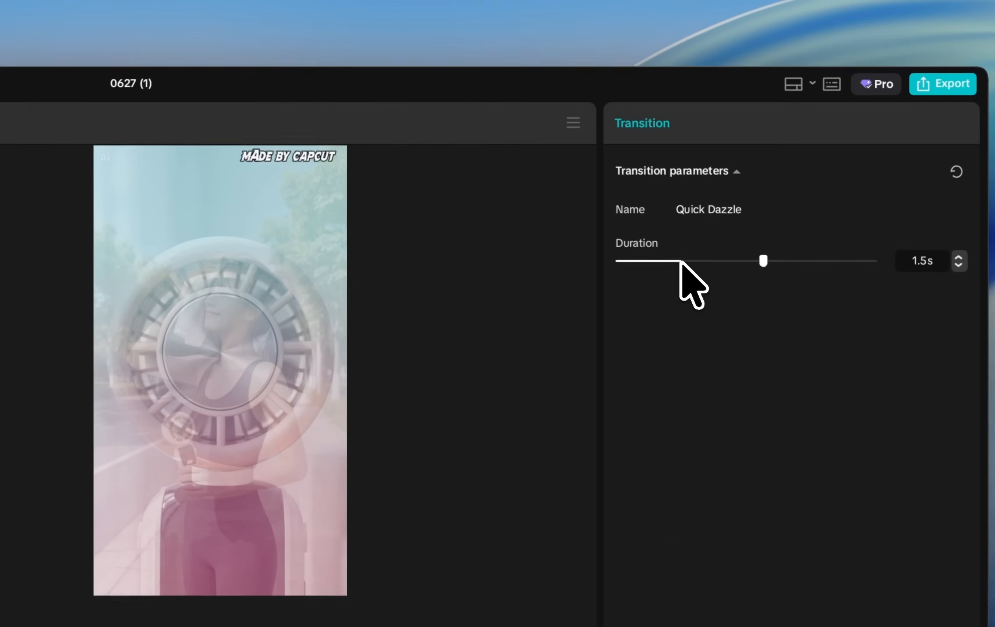
drag(680, 261, 701, 262)
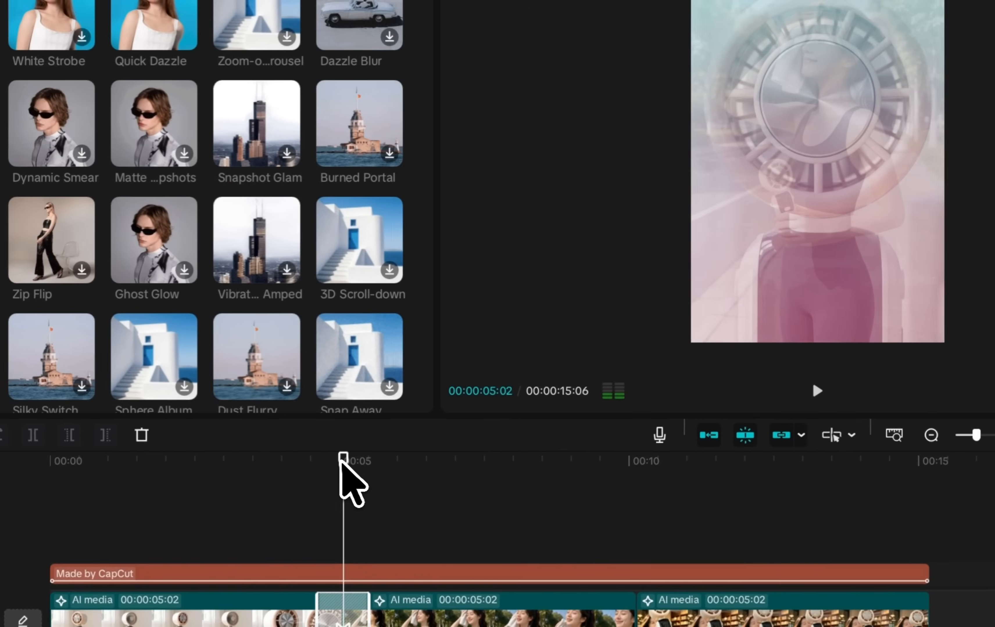
- Scrub back over the first transition and play the whole edited video from the start
drag(341, 457, 310, 461)
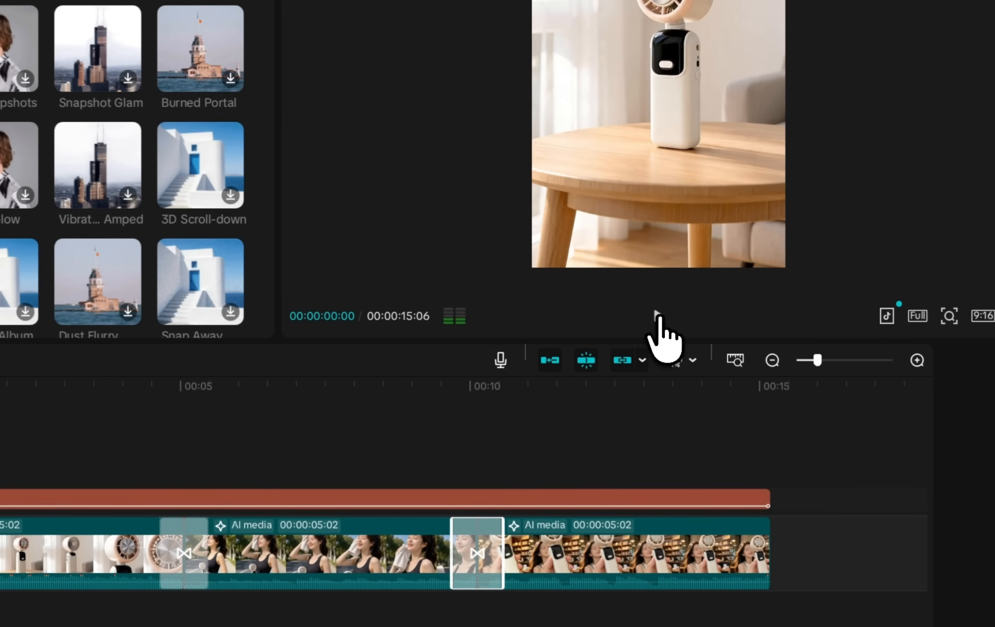
click(658, 317)
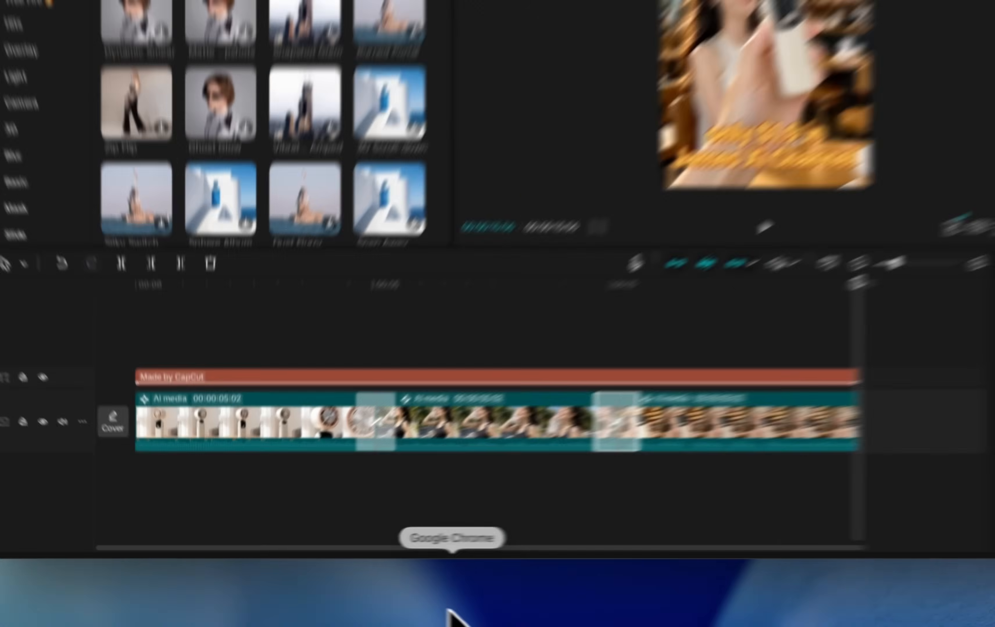
- Switch to Google Chrome and examine CapCut's AI Video Generator with Seedance 2.5 page, from its headline to the sample videos
click(352, 593)
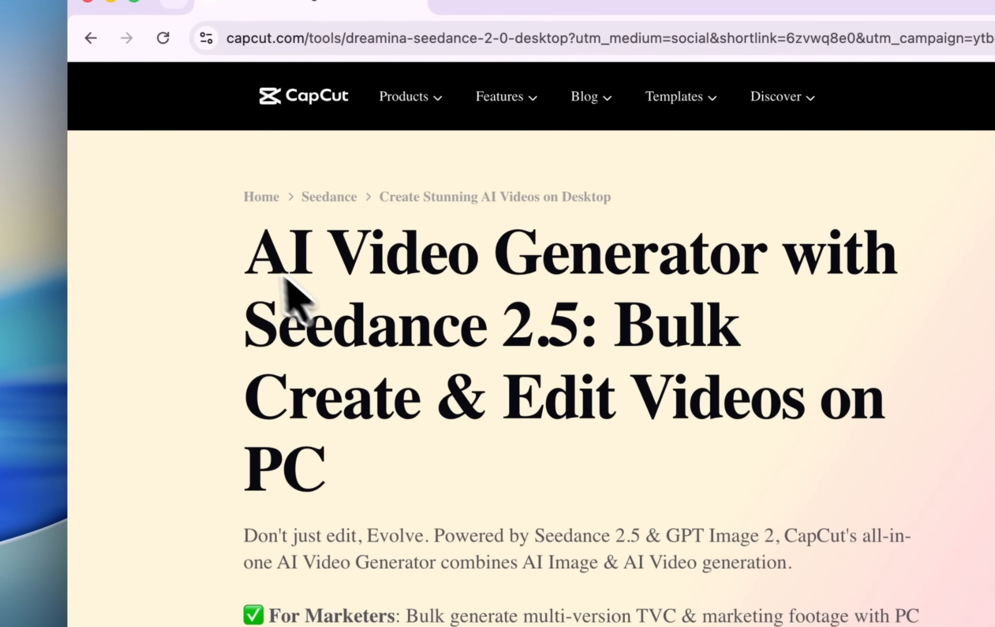
drag(249, 251, 581, 338)
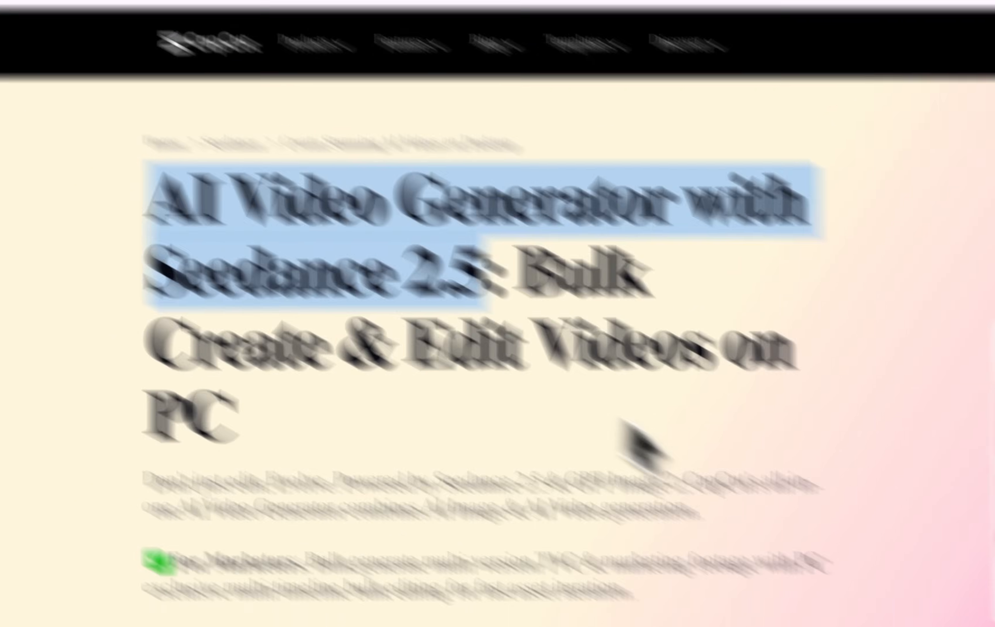
click(631, 427)
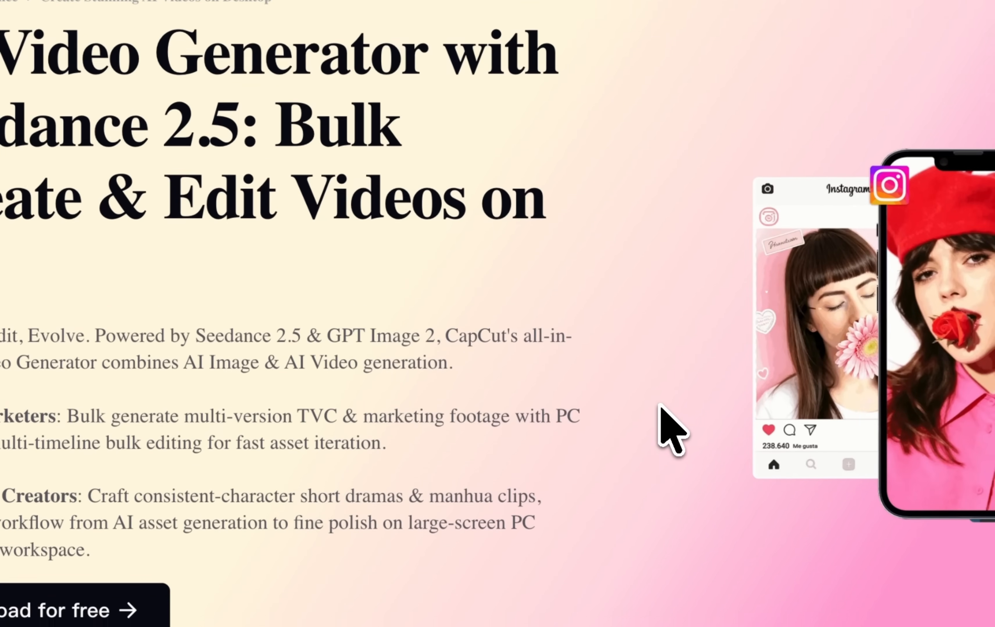
scroll(659, 406, down, 5)
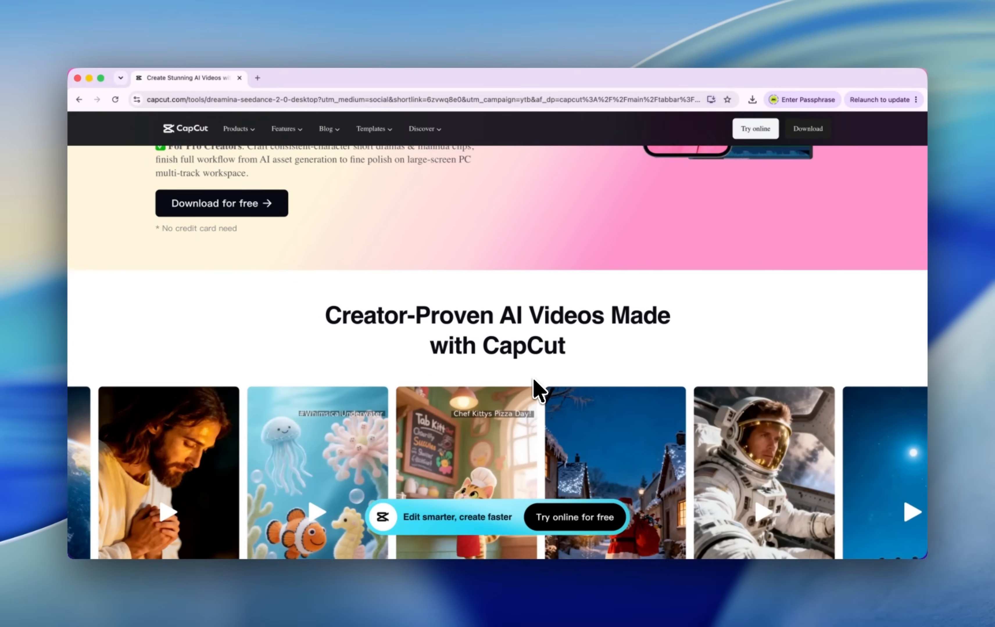
scroll(536, 388, down, 5)
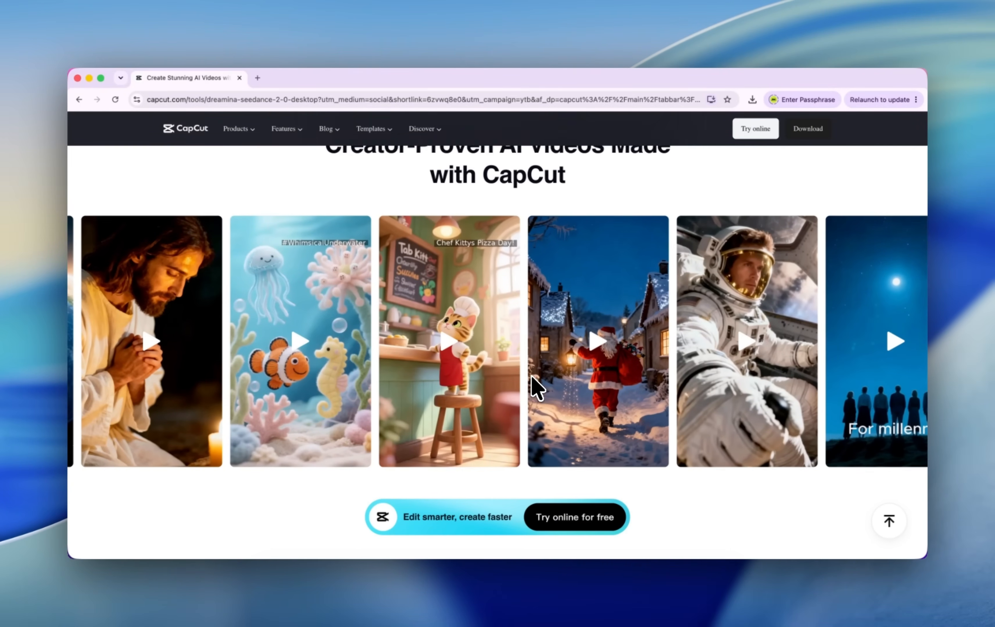